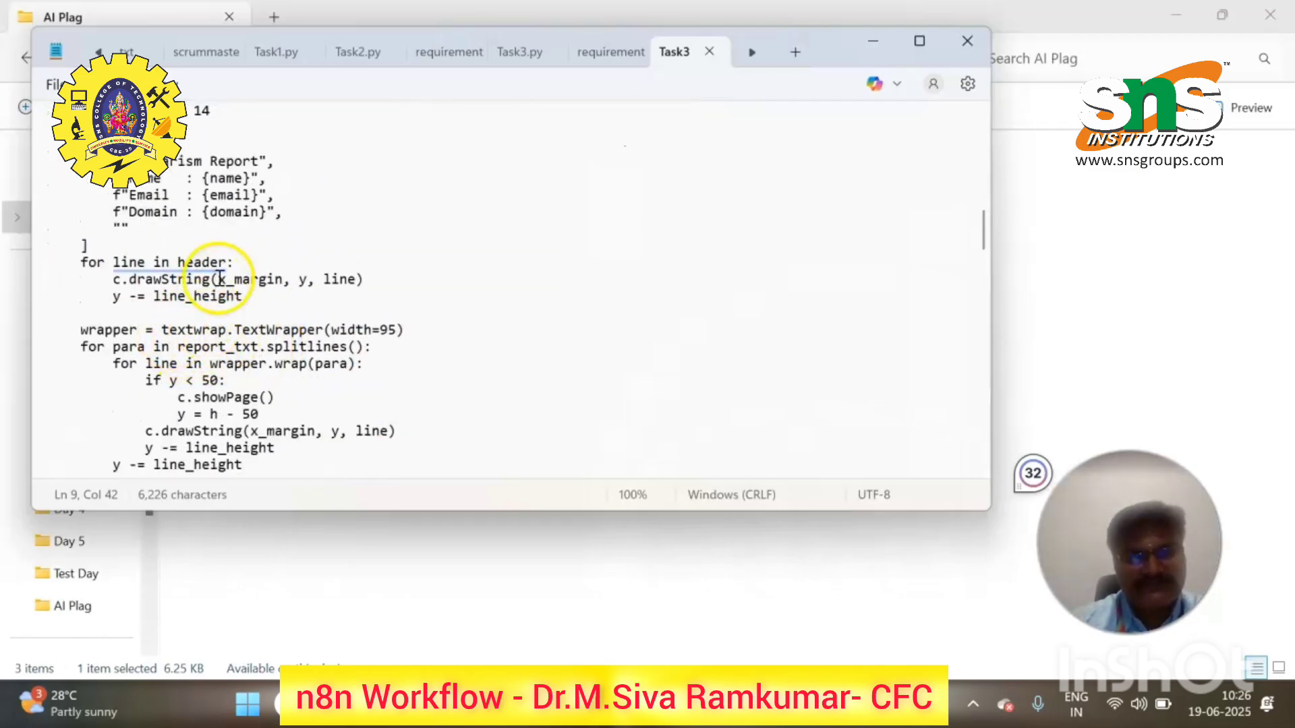
# - Review the is_english function in Task3w.py, then close the code file
pyautogui.scroll(7, 238, 291)
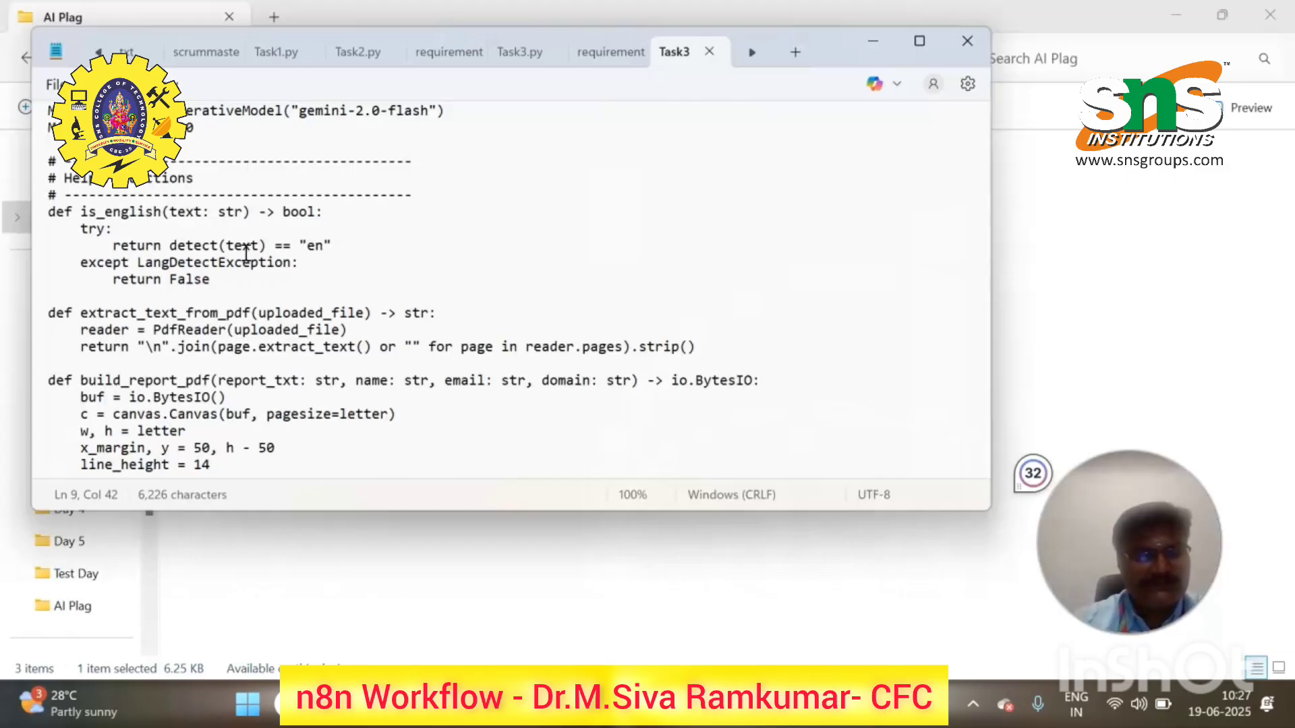
pyautogui.click(307, 230)
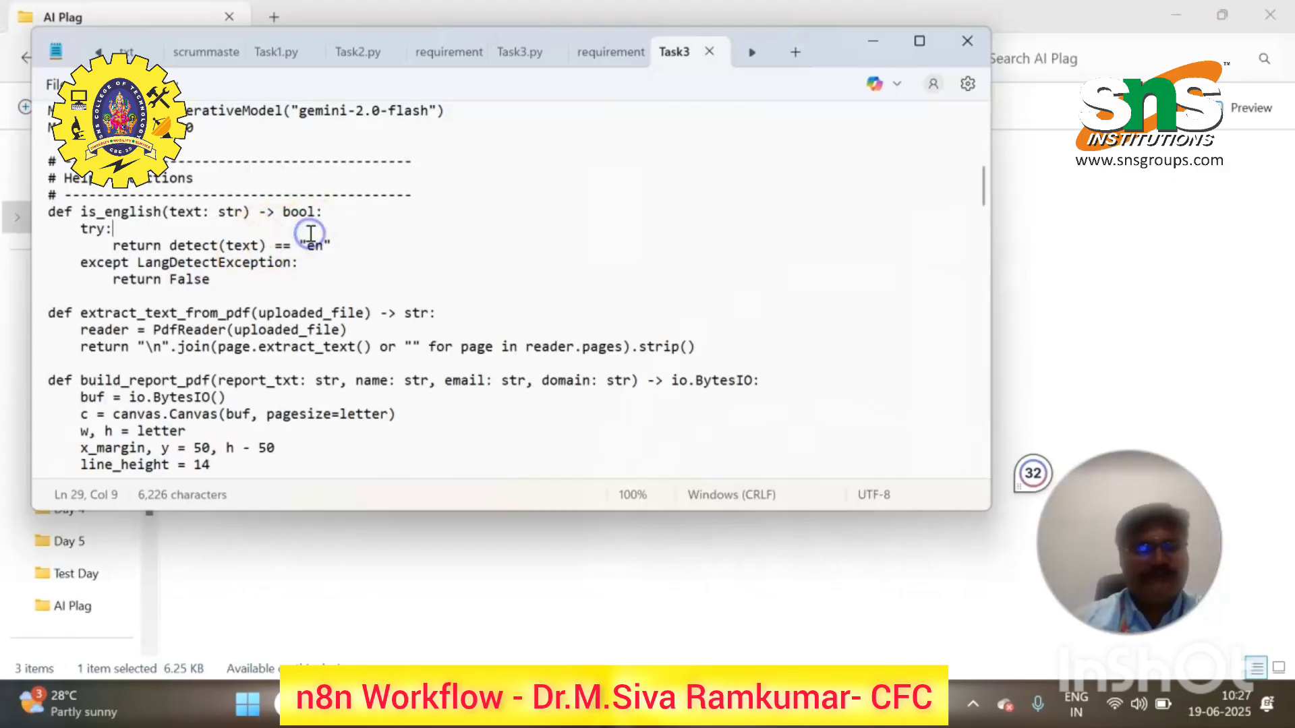
pyautogui.click(953, 44)
# - Open a Command Prompt in the AI Plag folder and start typing streamlit run Task3w.py
pyautogui.click(885, 61)
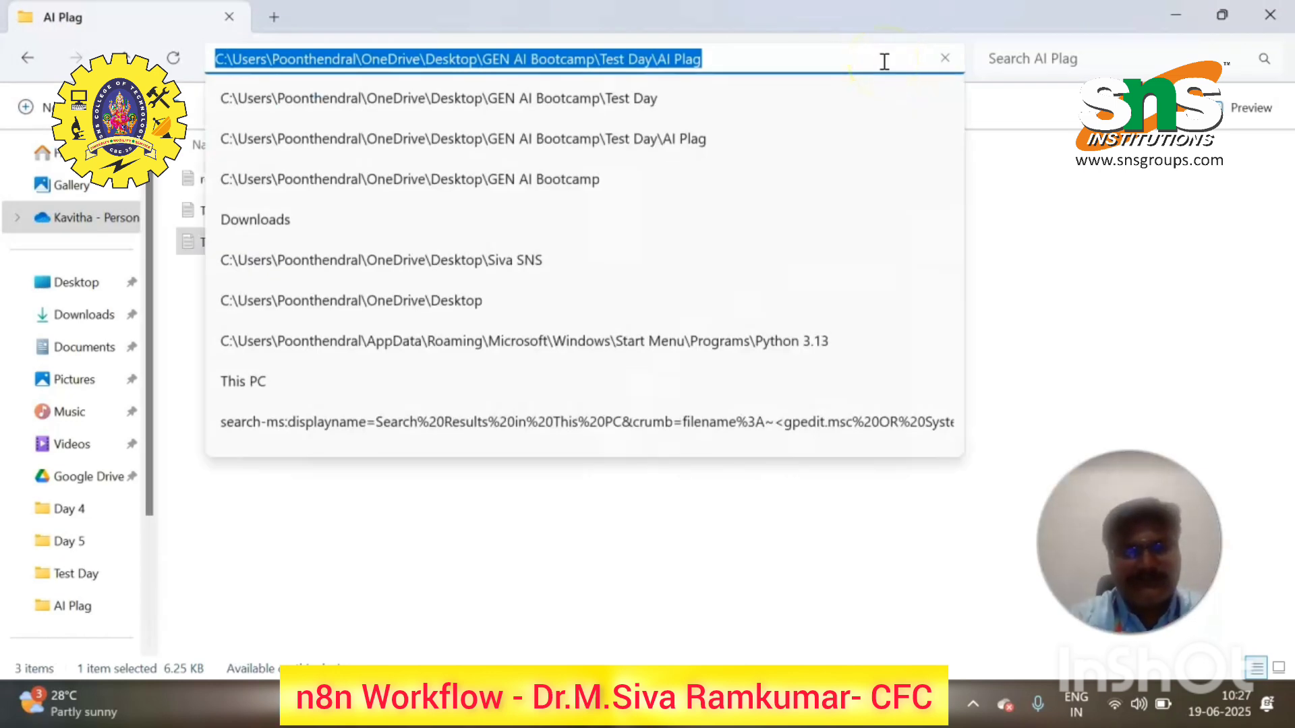
pyautogui.write('cmd')
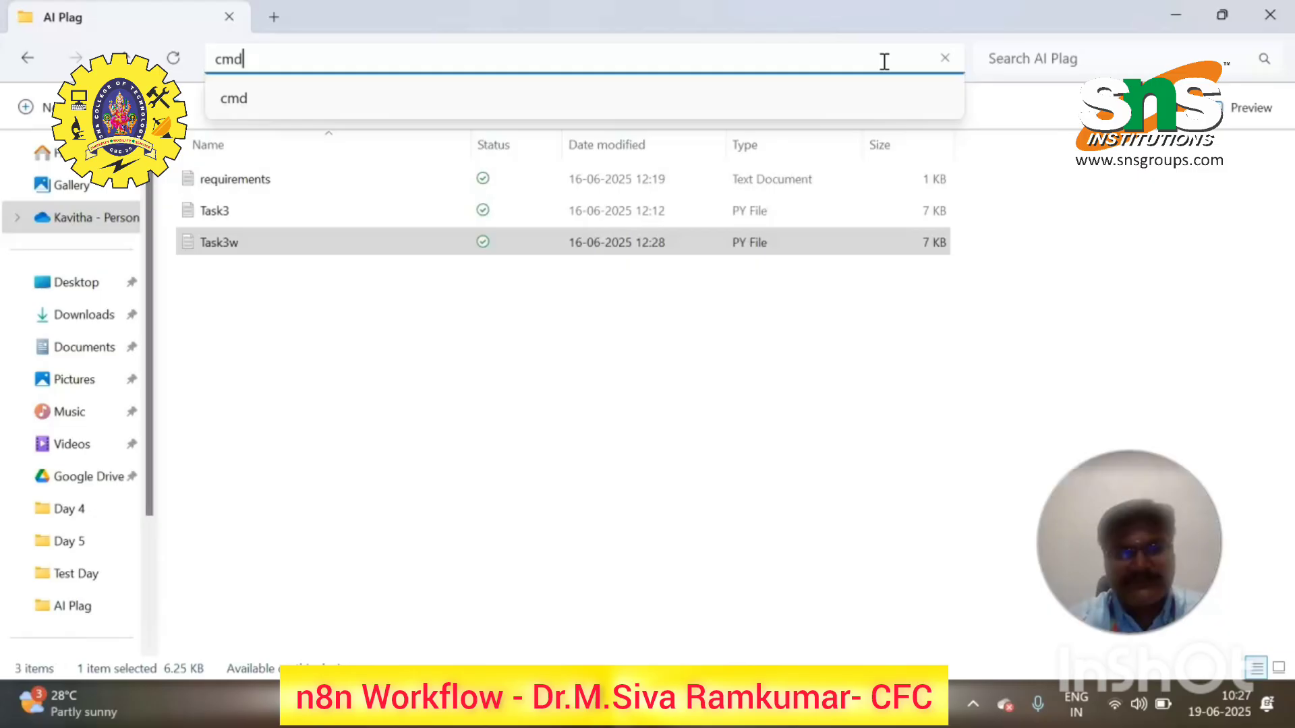
pyautogui.press('Return')
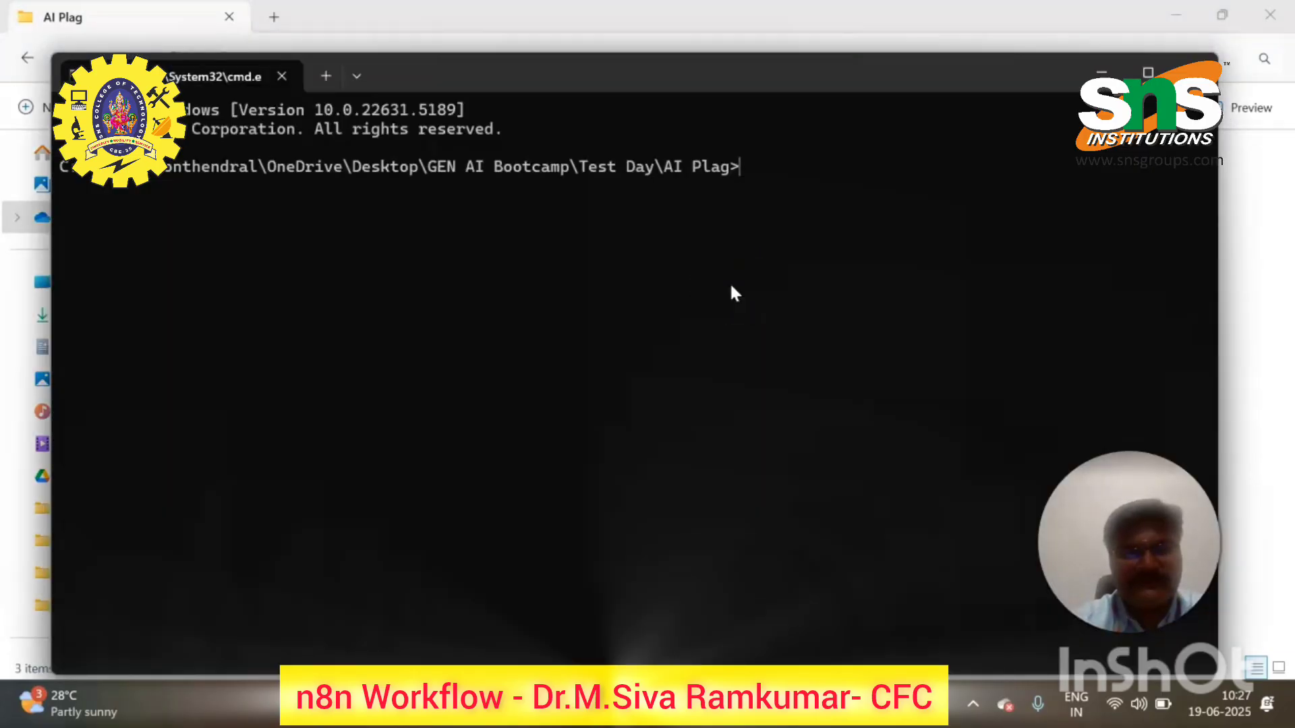
pyautogui.write('str')
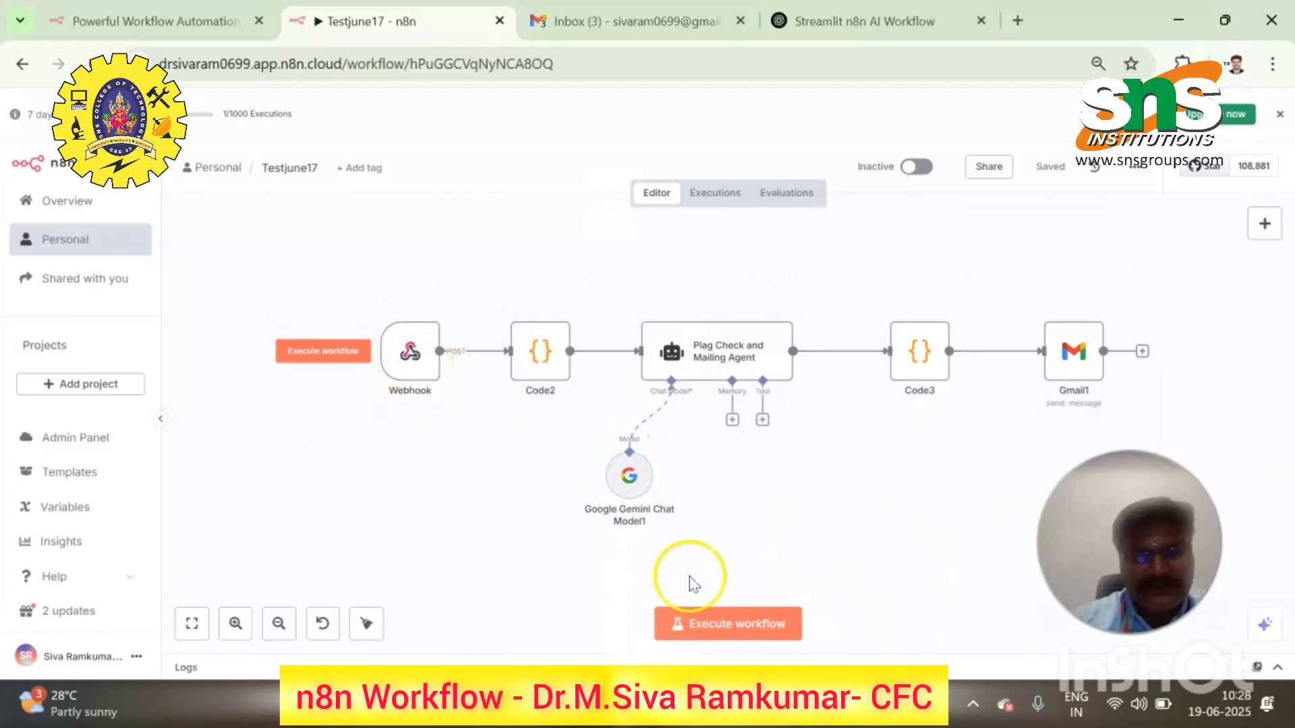
# - Minimize the command prompt to reveal the n8n Testjune17 workflow
pyautogui.moveTo(657, 708)
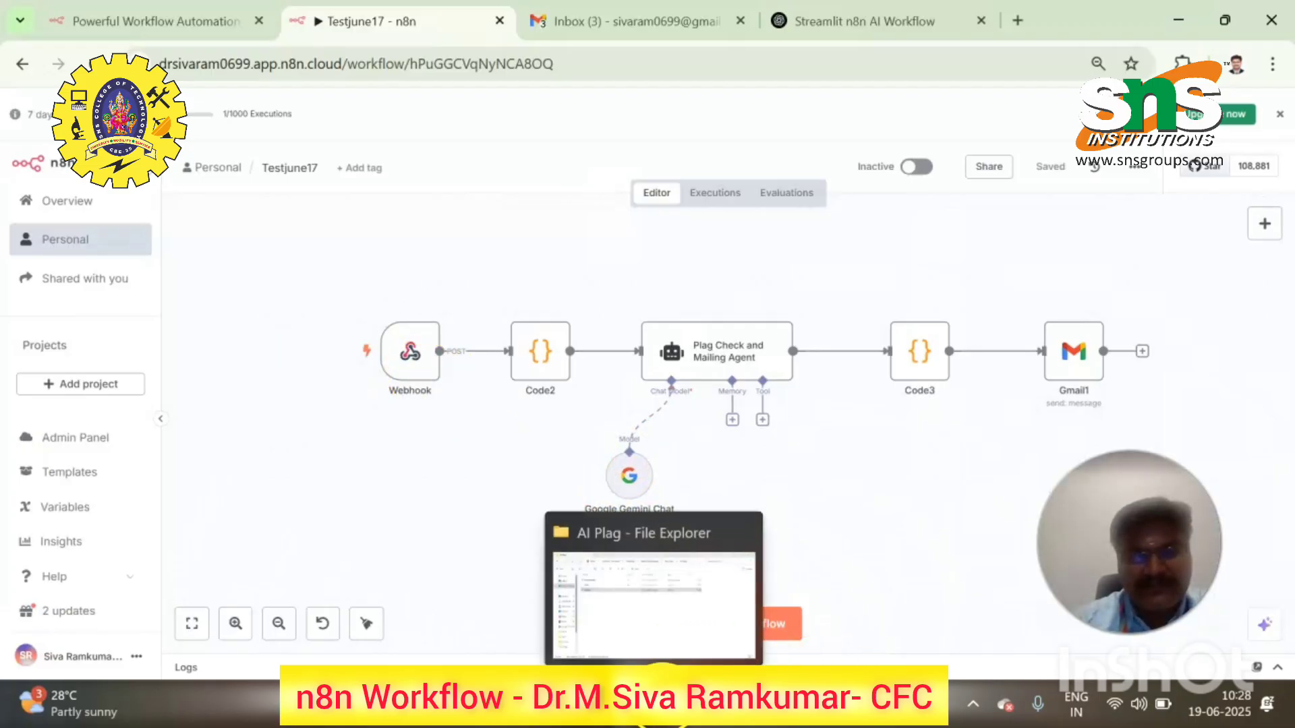
pyautogui.click(832, 696)
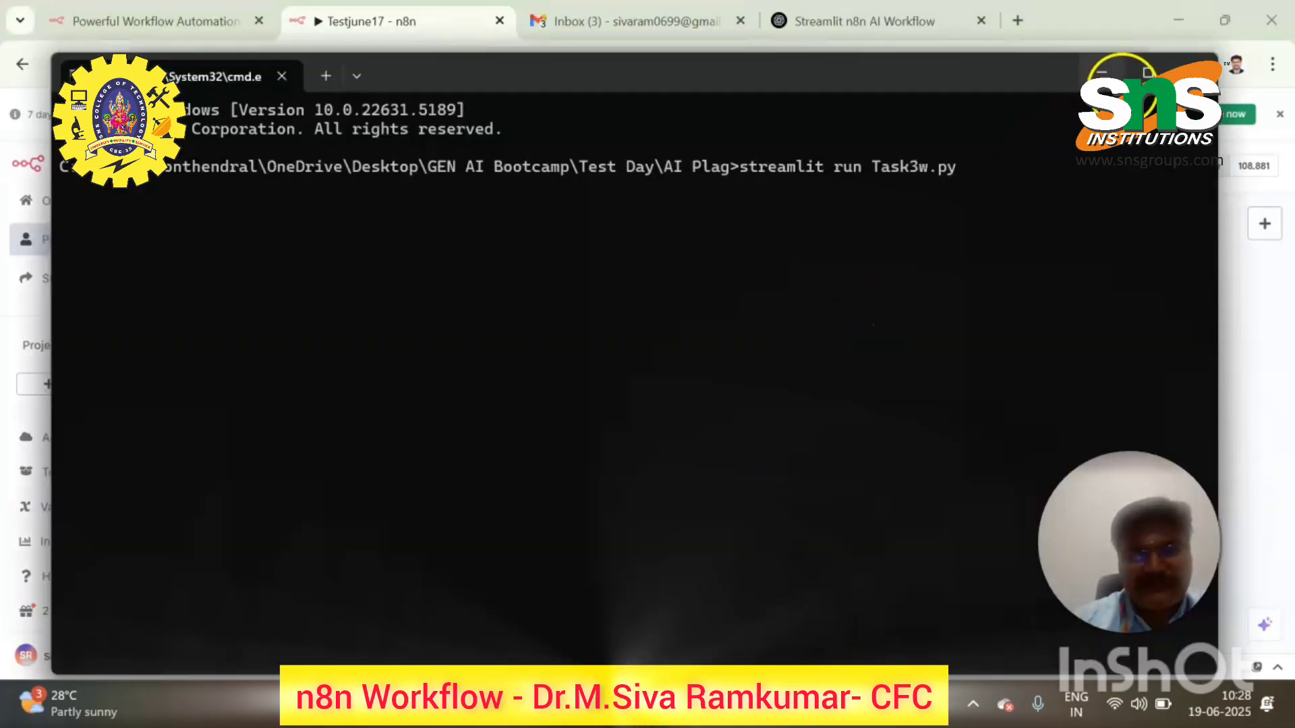
pyautogui.click(1101, 72)
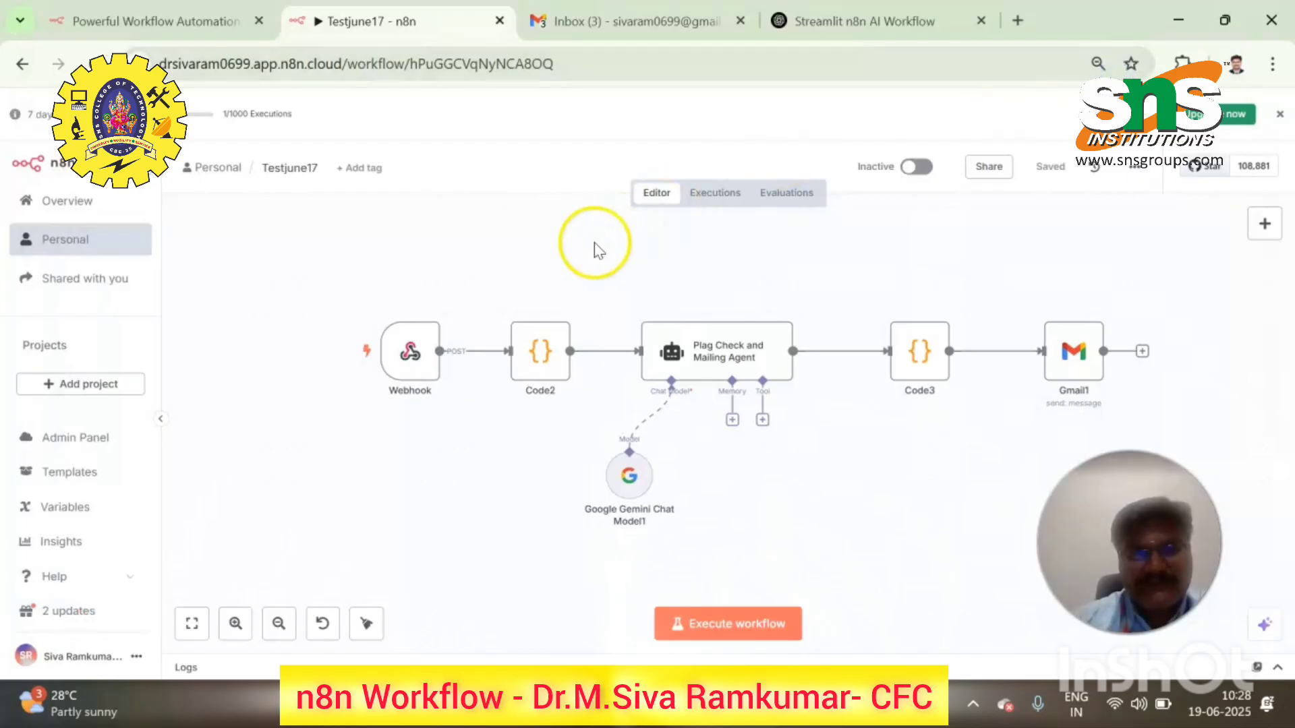
# - Put the Webhook trigger into Listen for test event, then bring the command prompt back
pyautogui.moveTo(404, 343)
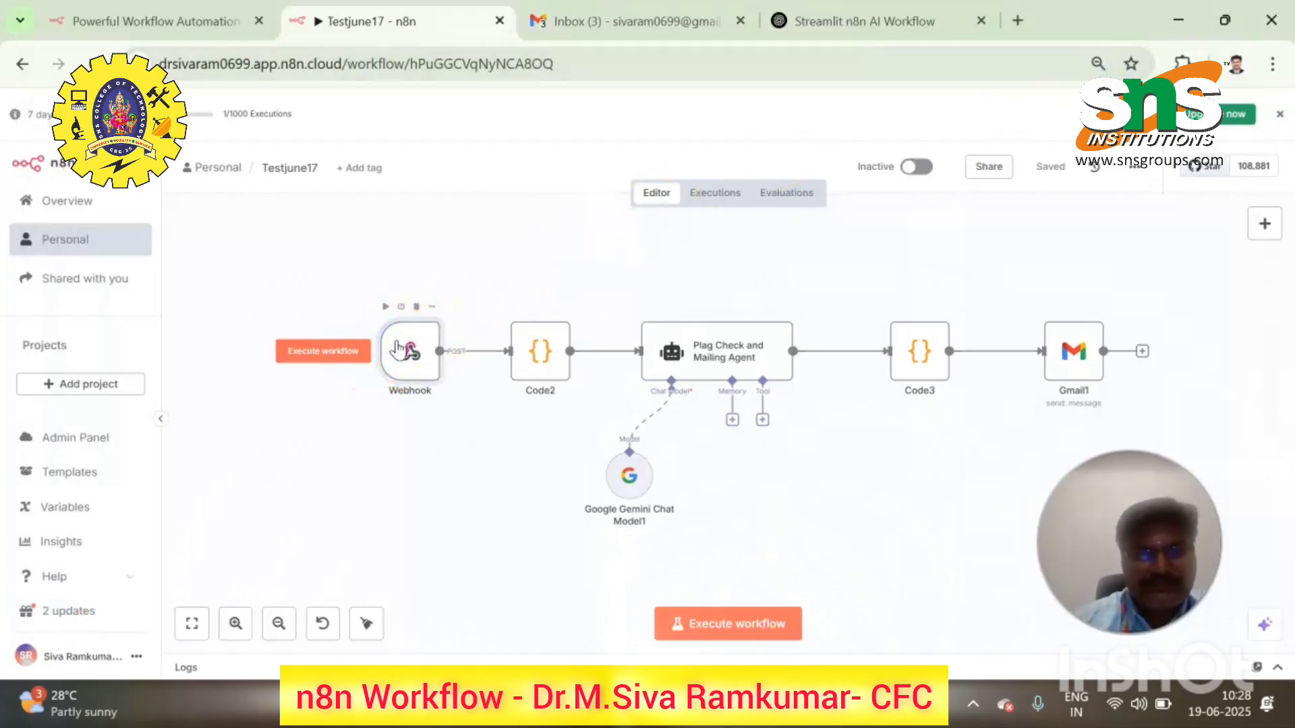
pyautogui.doubleClick(400, 348)
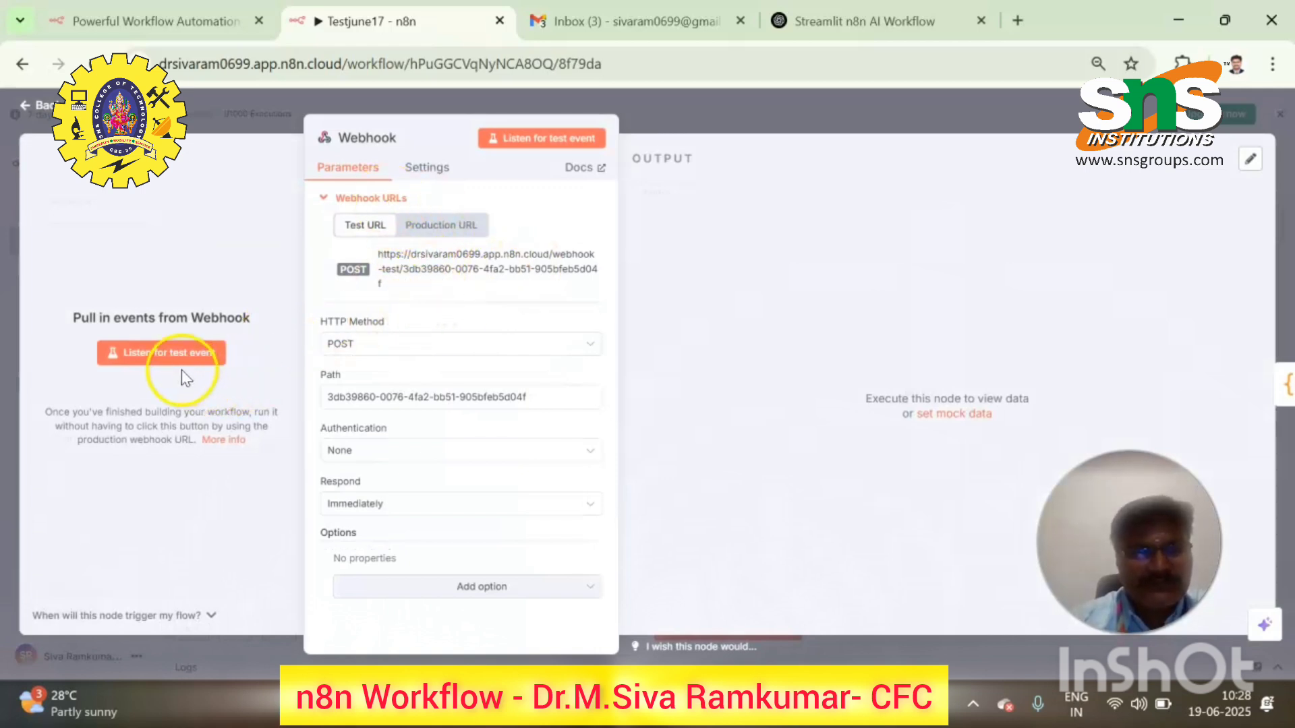
pyautogui.click(544, 144)
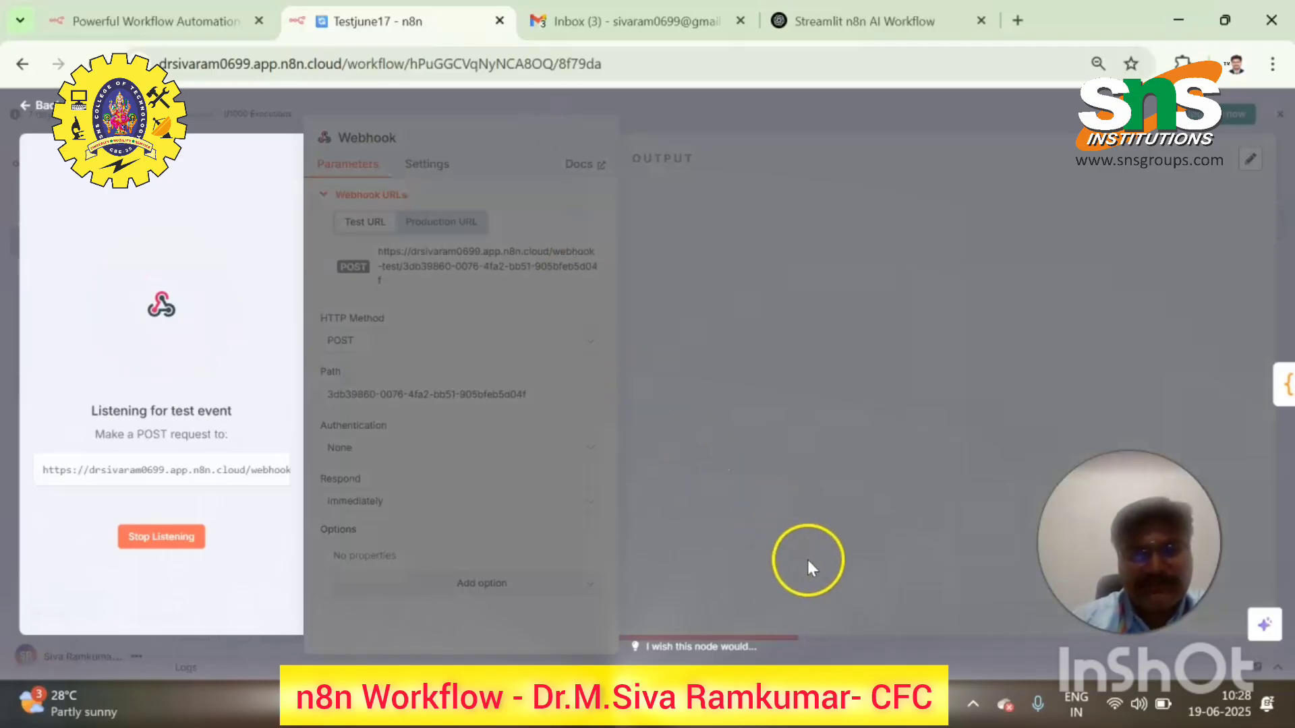
pyautogui.moveTo(843, 721)
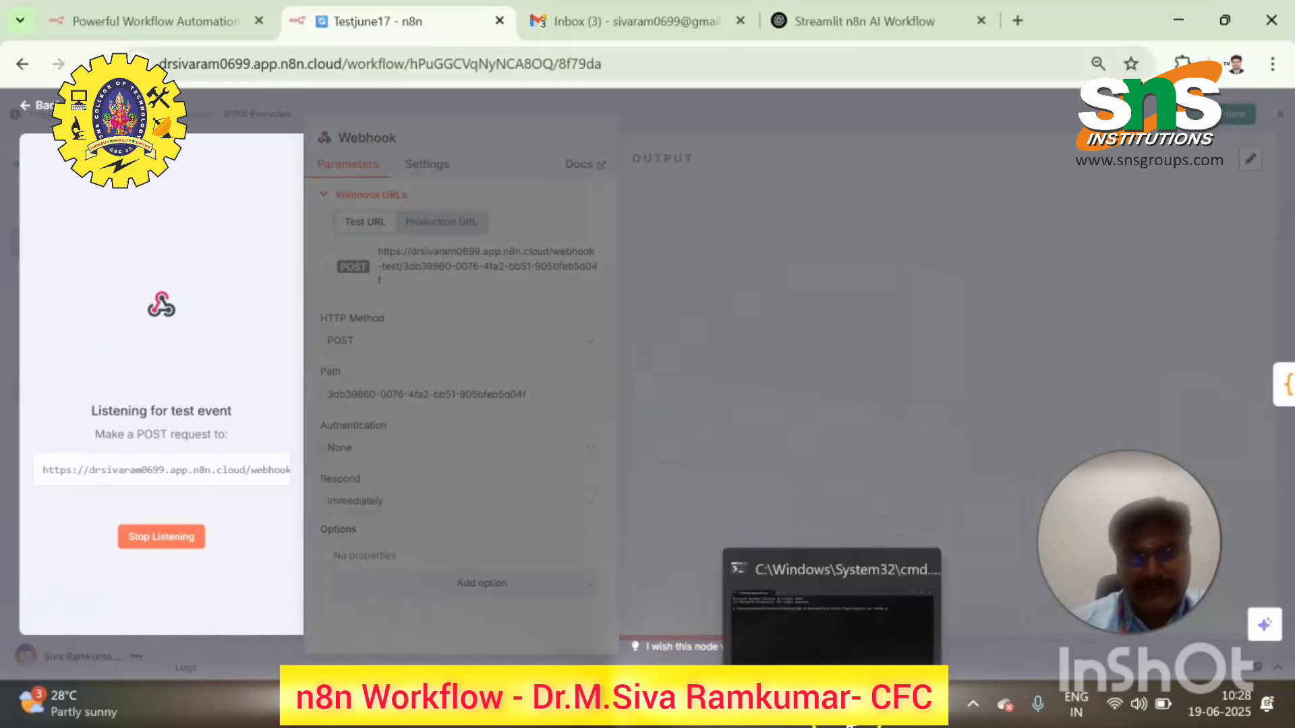
pyautogui.click(847, 603)
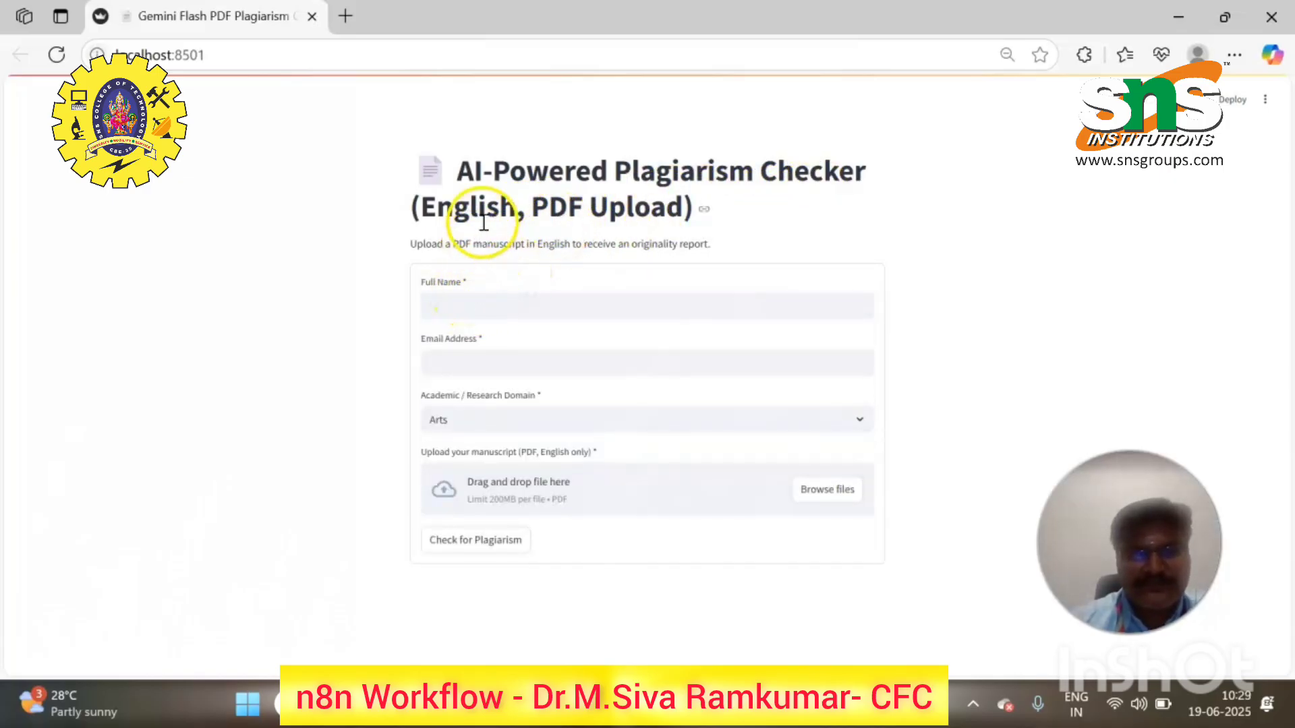
# - Autofill the full name and e-mail fields and choose Engineering as the domain
pyautogui.click(457, 302)
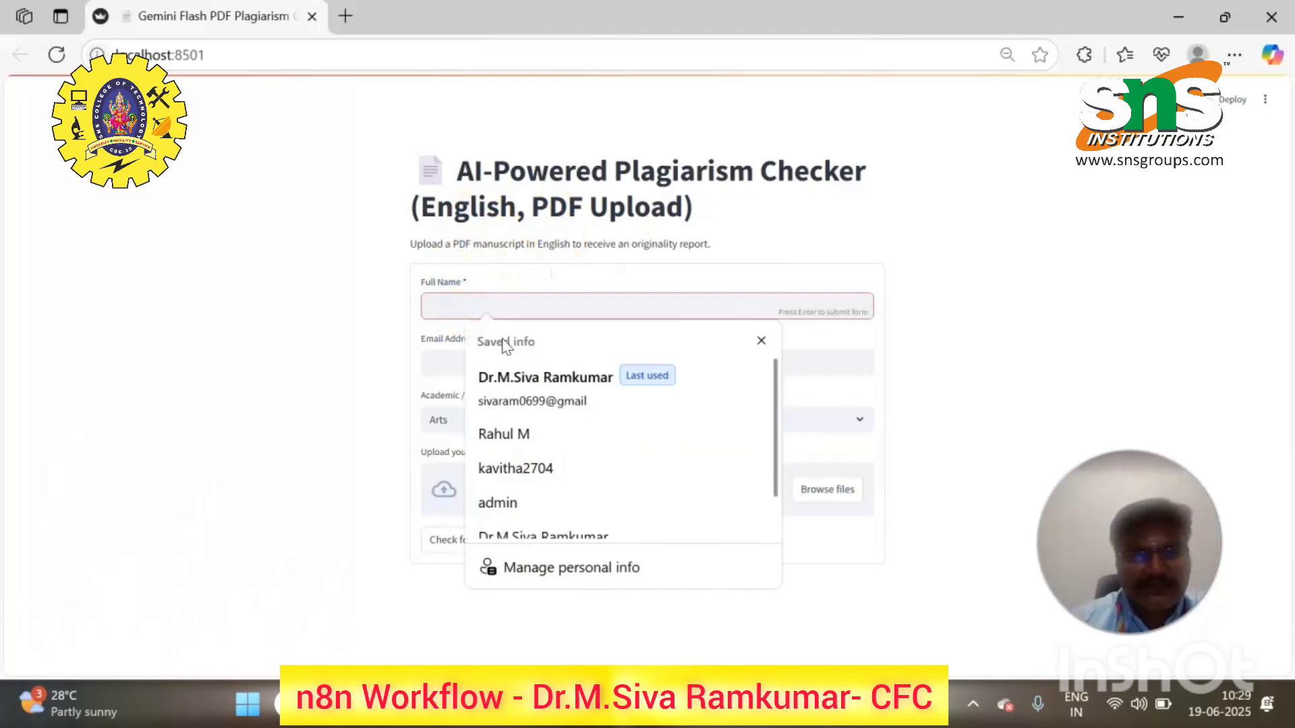
pyautogui.click(520, 382)
pyautogui.click(553, 364)
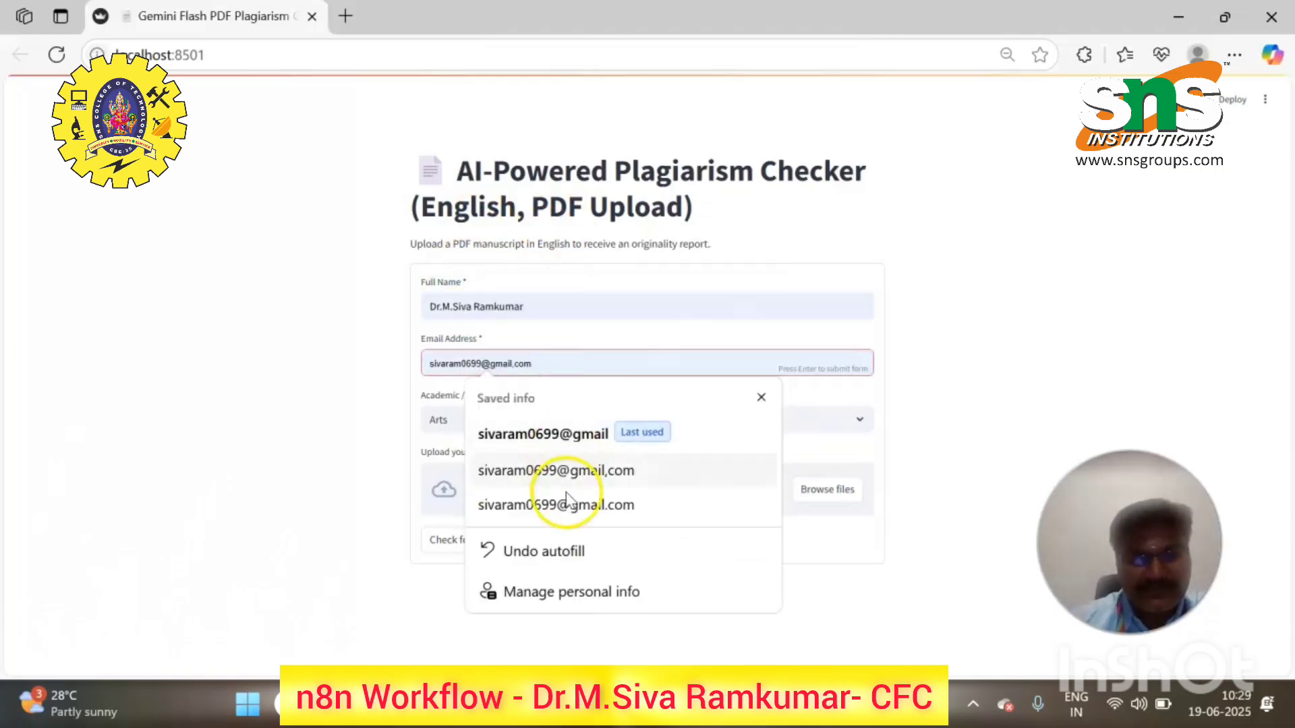
pyautogui.click(569, 510)
pyautogui.click(500, 421)
pyautogui.click(497, 470)
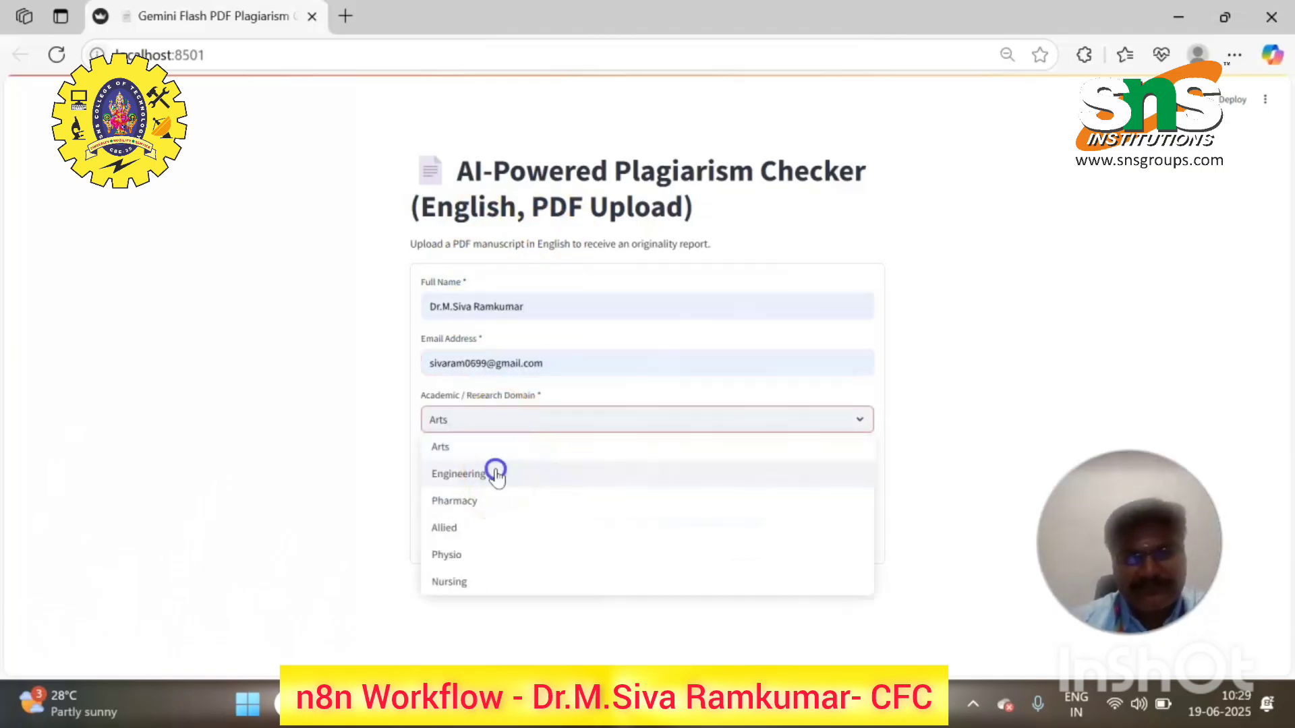
# - Upload the N8N Problem statements PDF and run Check for Plagiarism
pyautogui.click(829, 488)
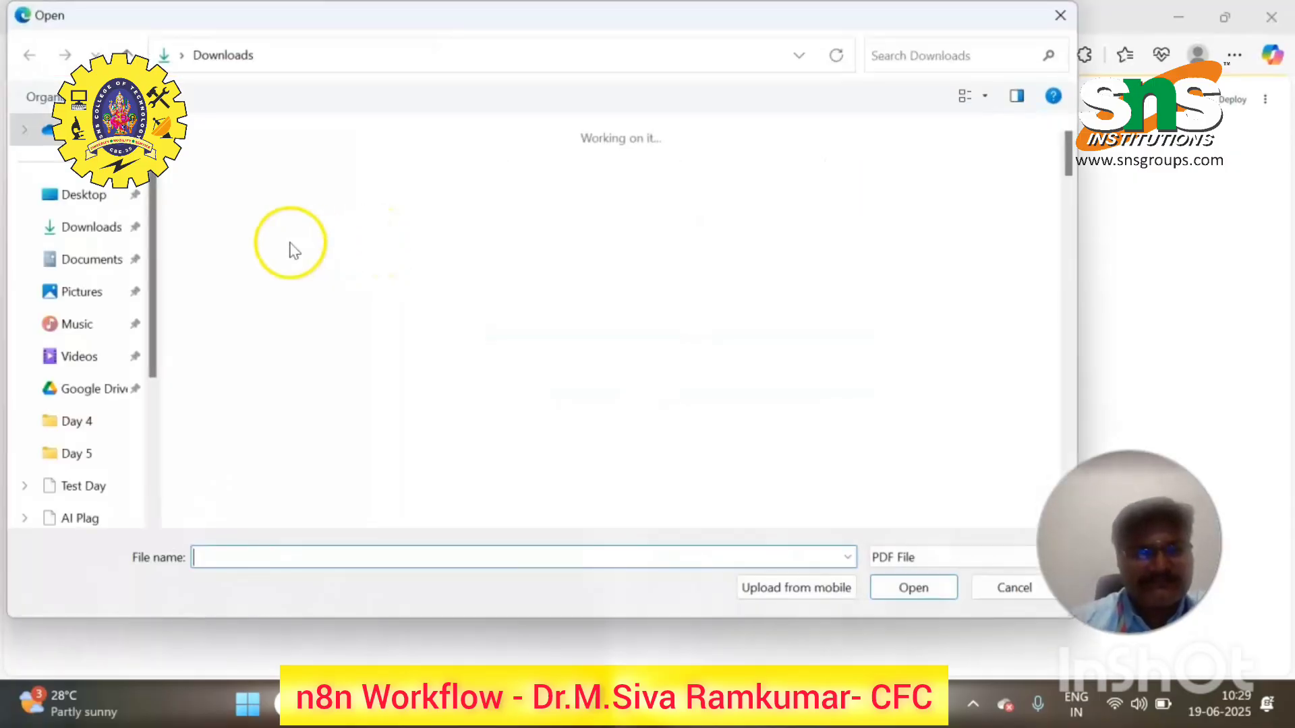
pyautogui.click(290, 250)
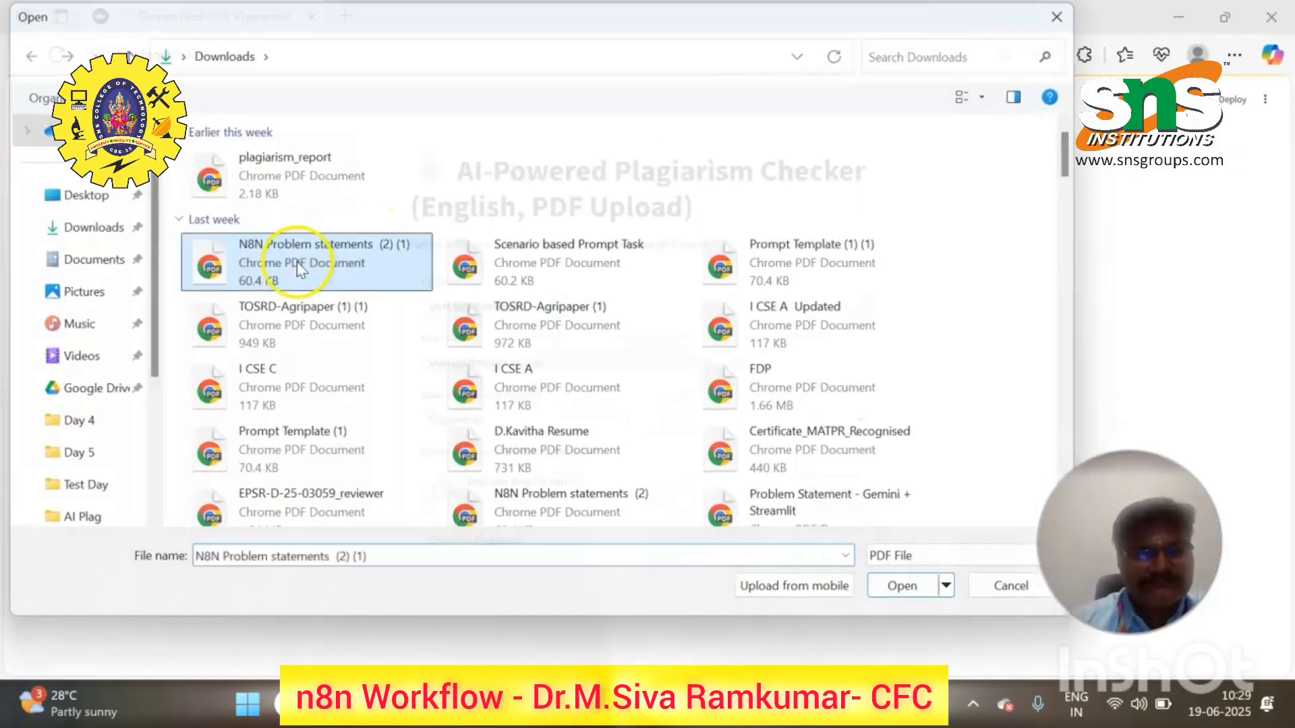
pyautogui.doubleClick(297, 261)
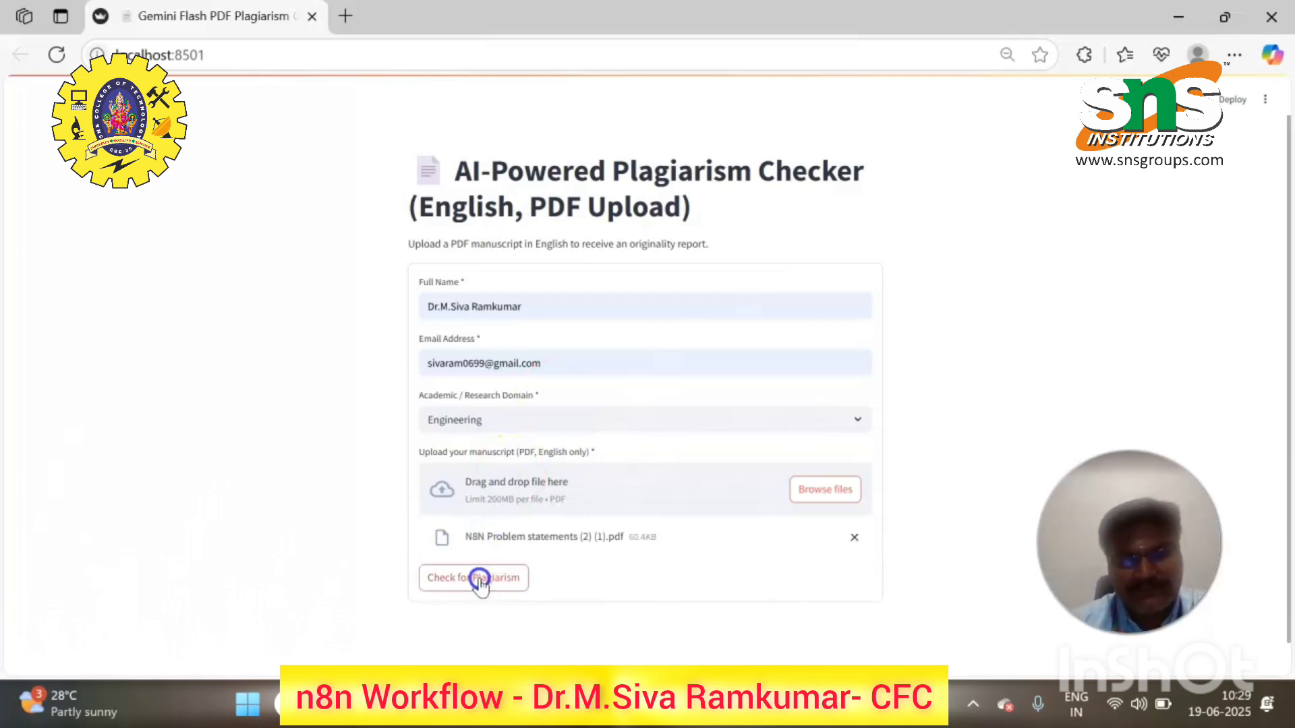
pyautogui.click(480, 580)
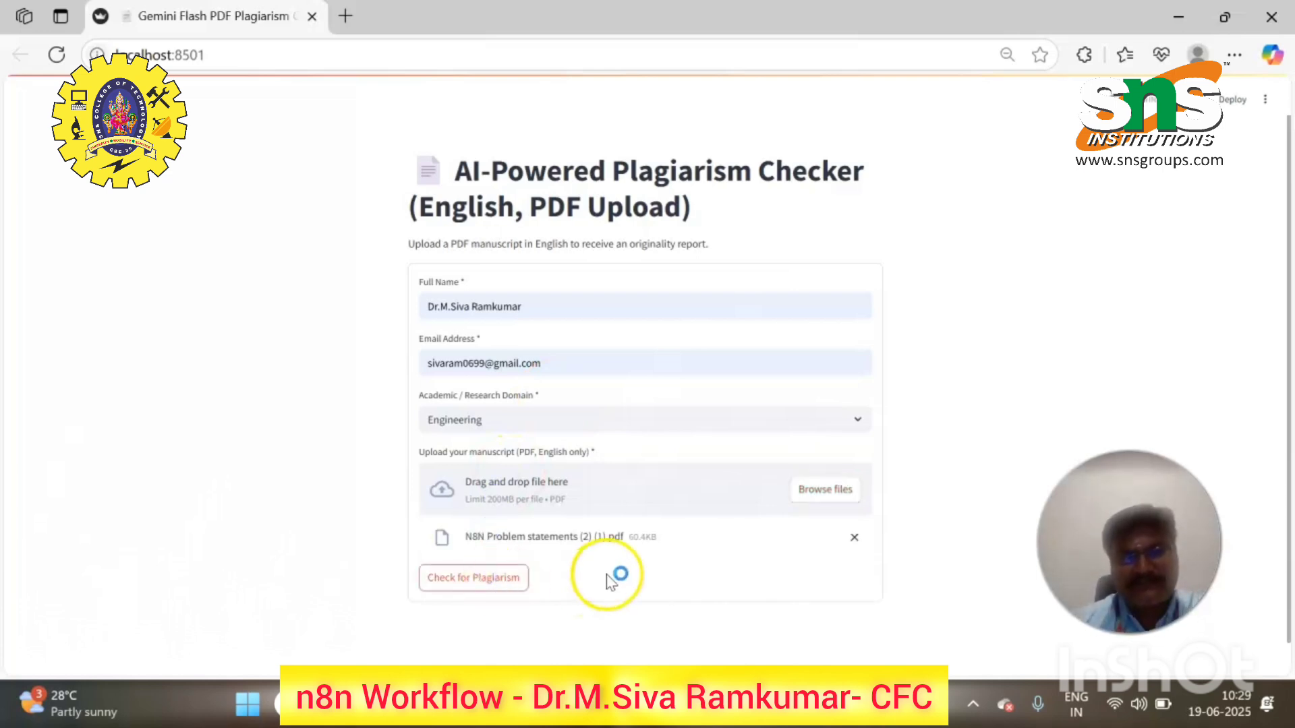
# - Scroll through the result and highlight the Estimated Originality: 70% line
pyautogui.scroll(-1, 659, 538)
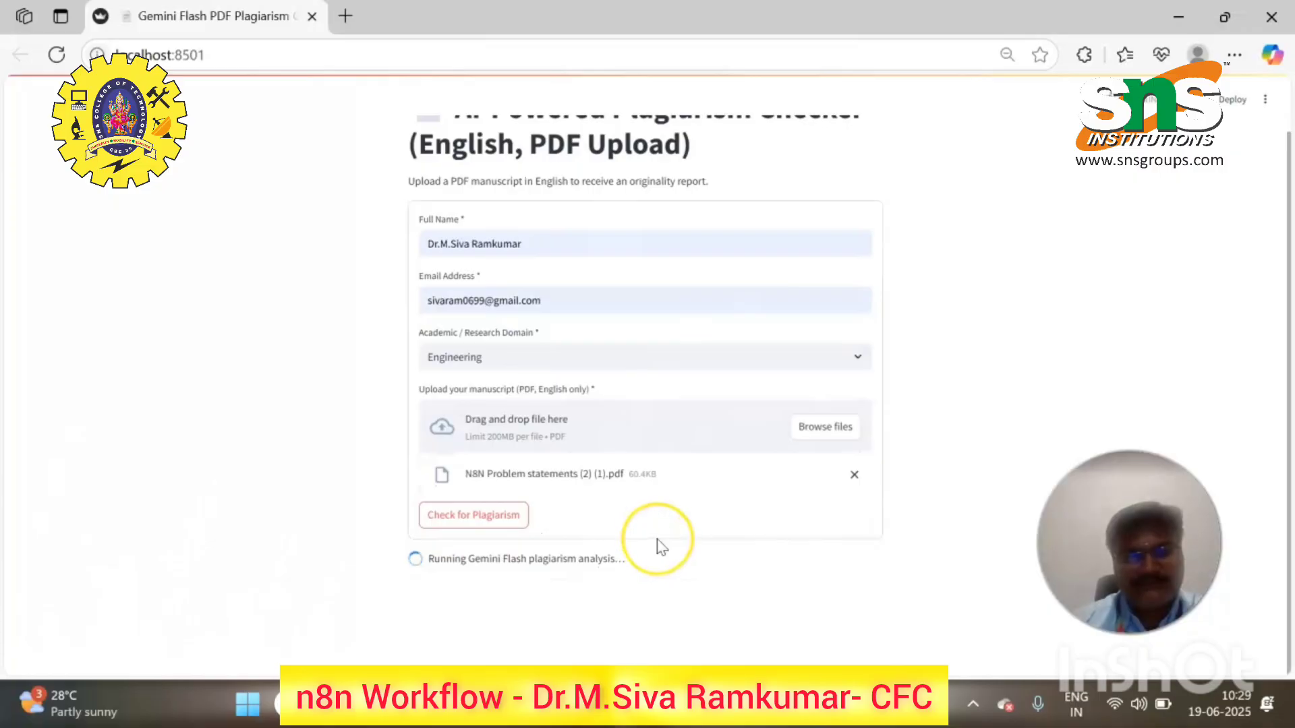
pyautogui.scroll(-5, 614, 539)
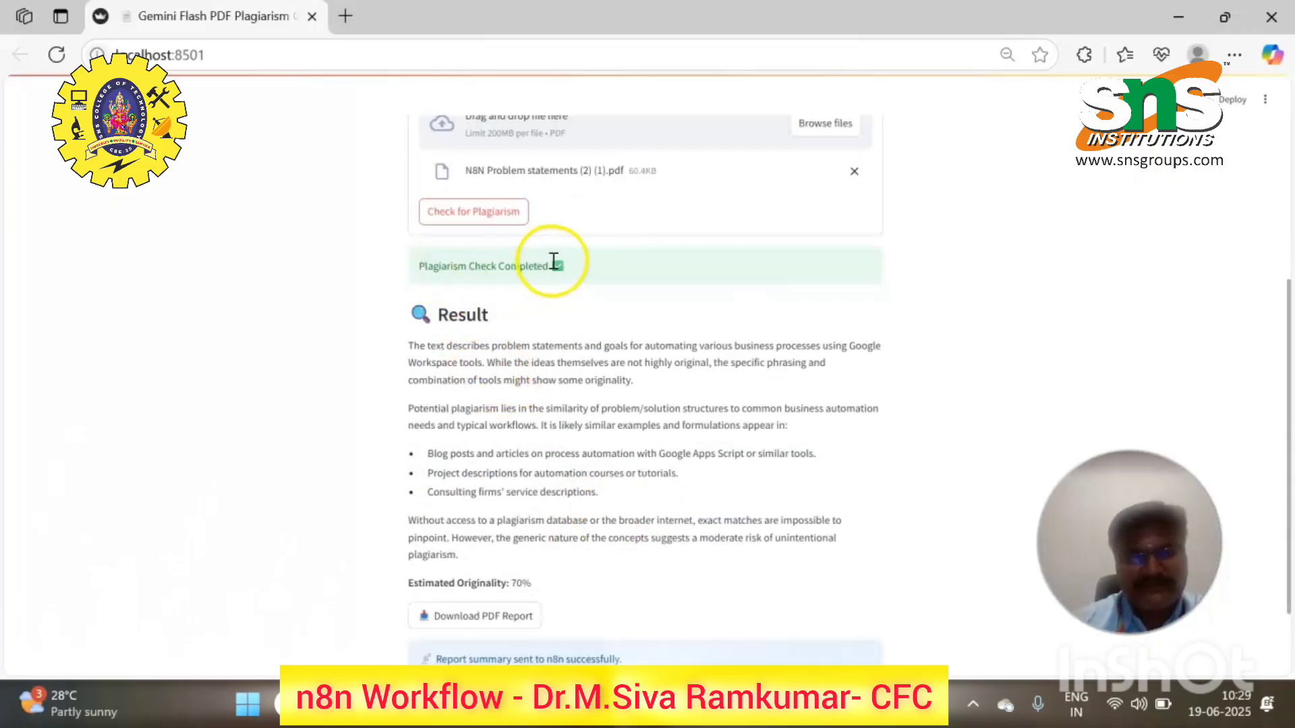
pyautogui.scroll(-2, 557, 262)
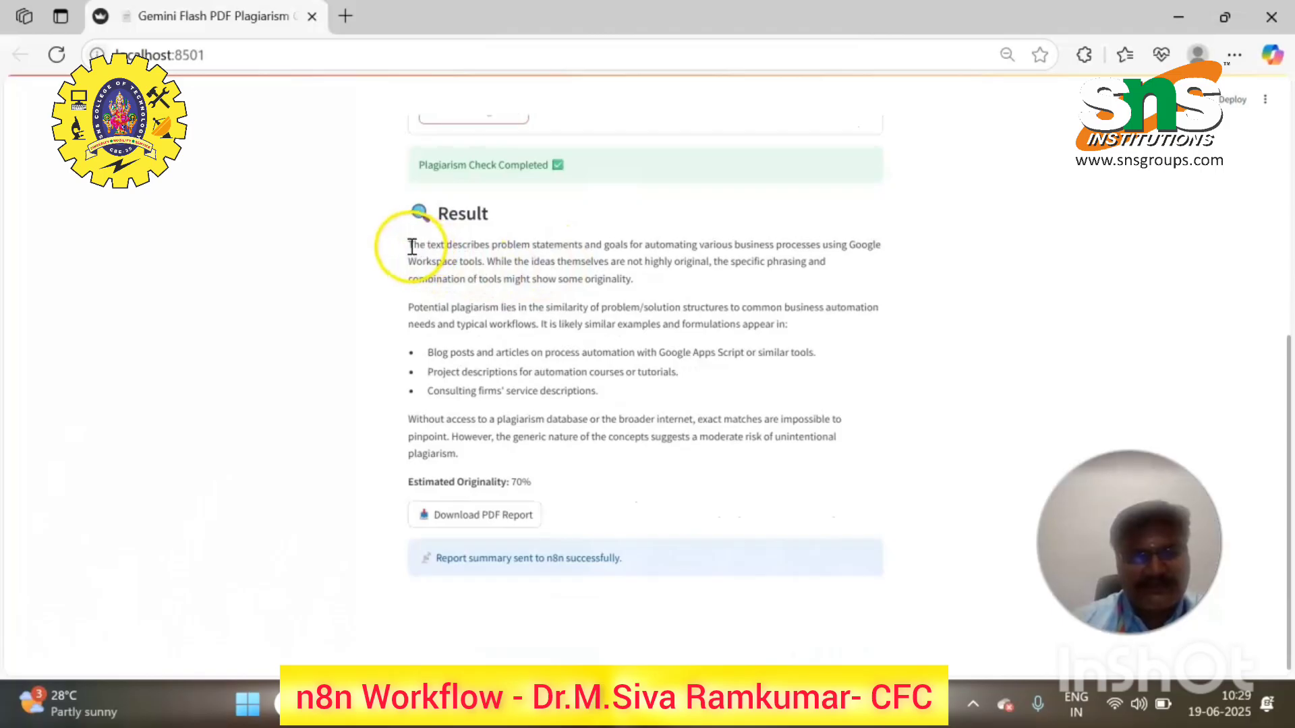
pyautogui.moveTo(398, 245); pyautogui.dragTo(659, 390)
pyautogui.click(426, 329)
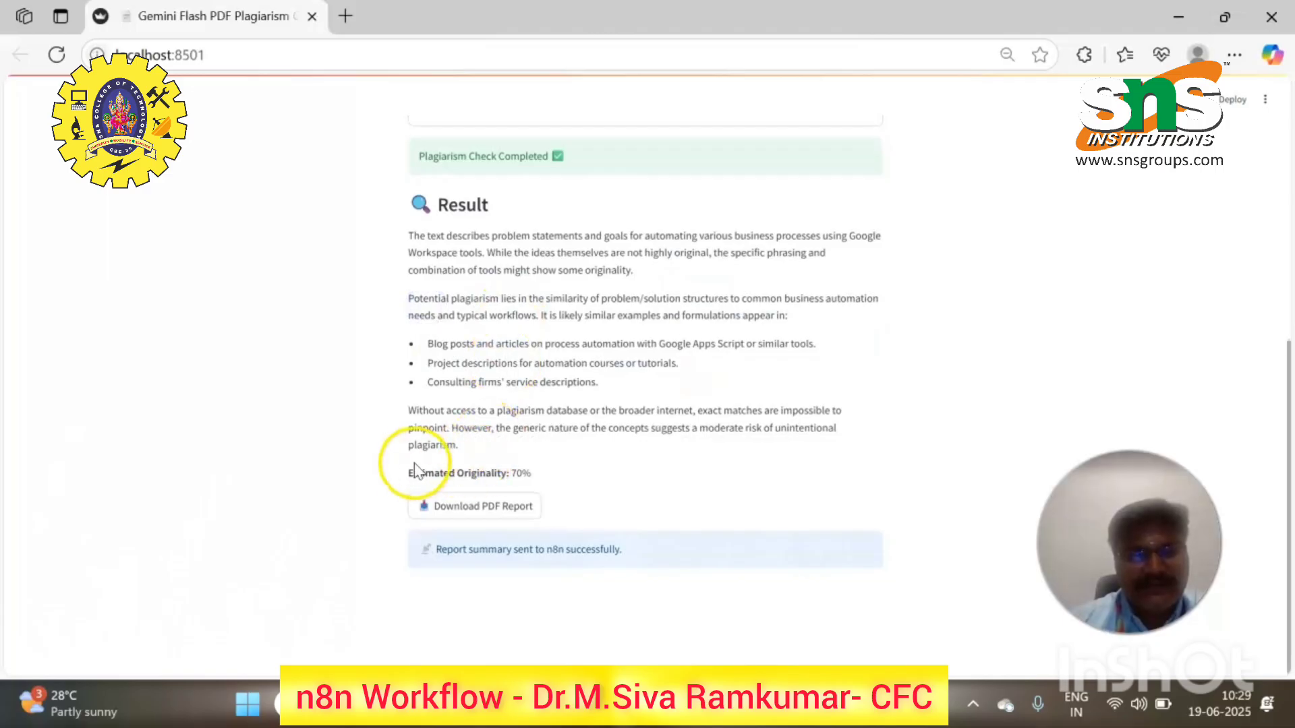
pyautogui.moveTo(405, 476); pyautogui.dragTo(547, 472)
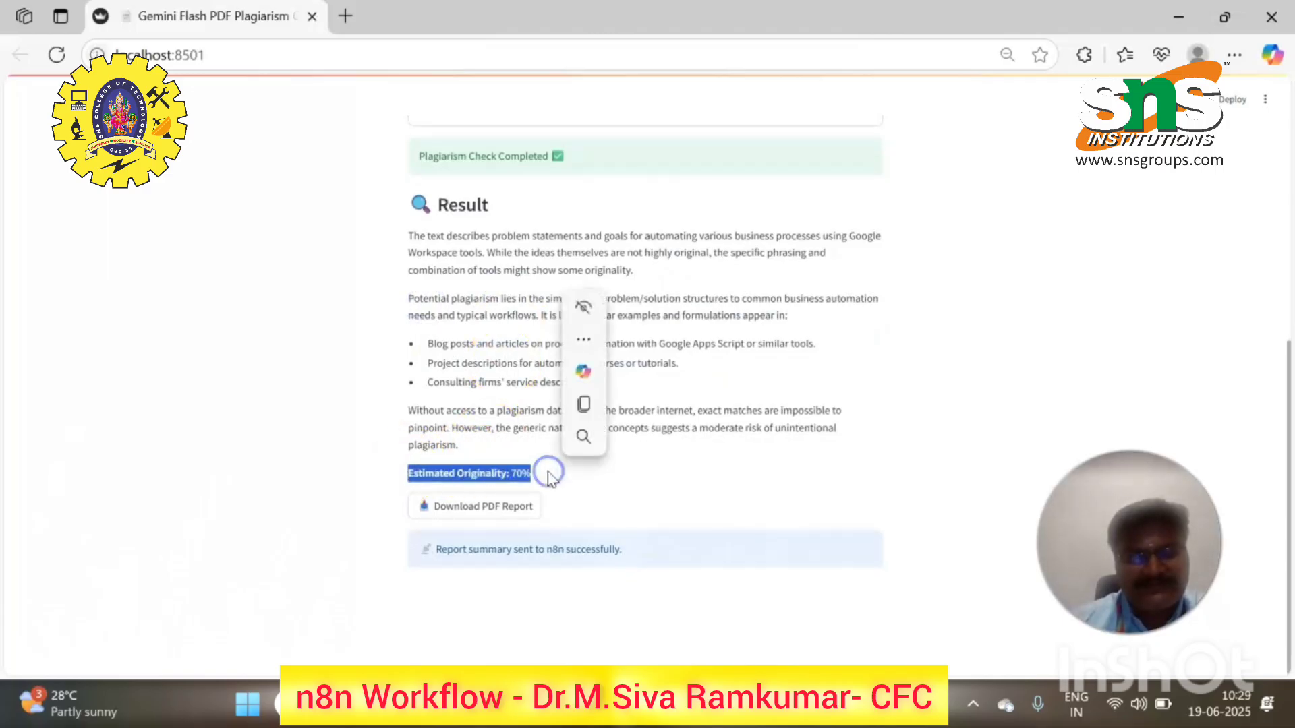
pyautogui.click(574, 467)
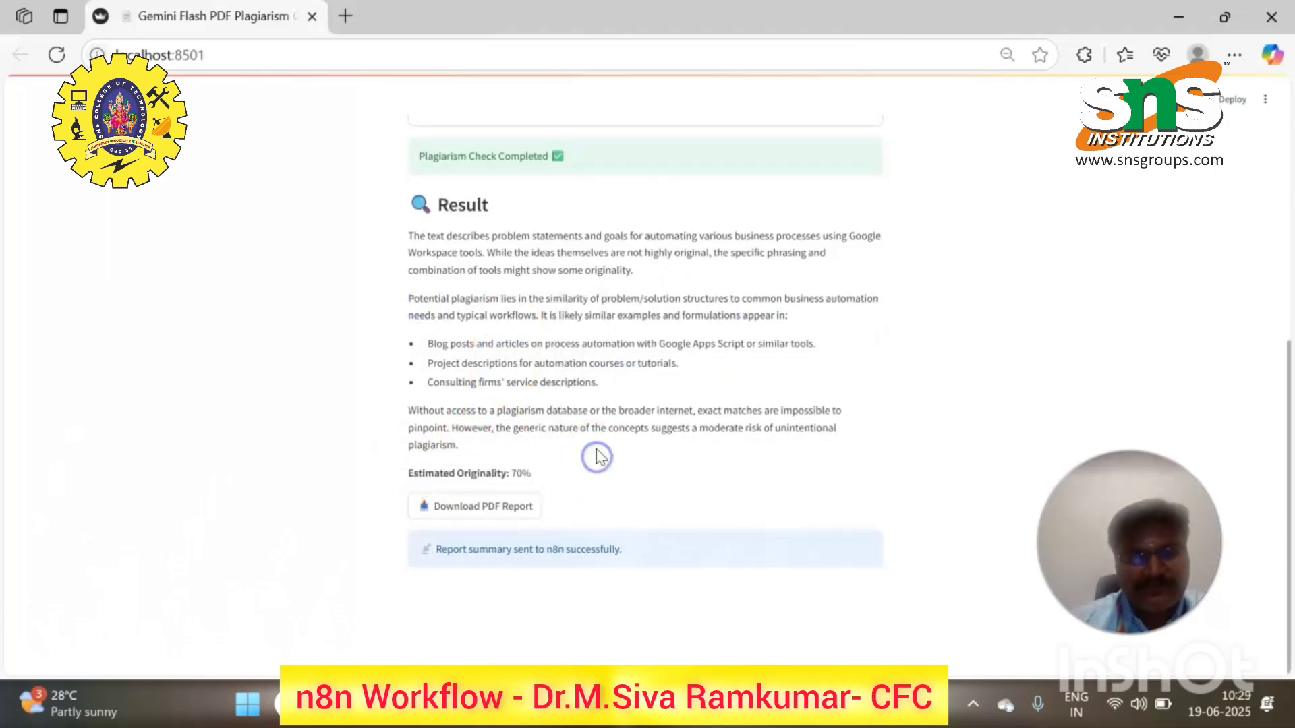
# - Download the report PDF, open it in Edge to the 70% originality, then return to the checker
pyautogui.click(507, 513)
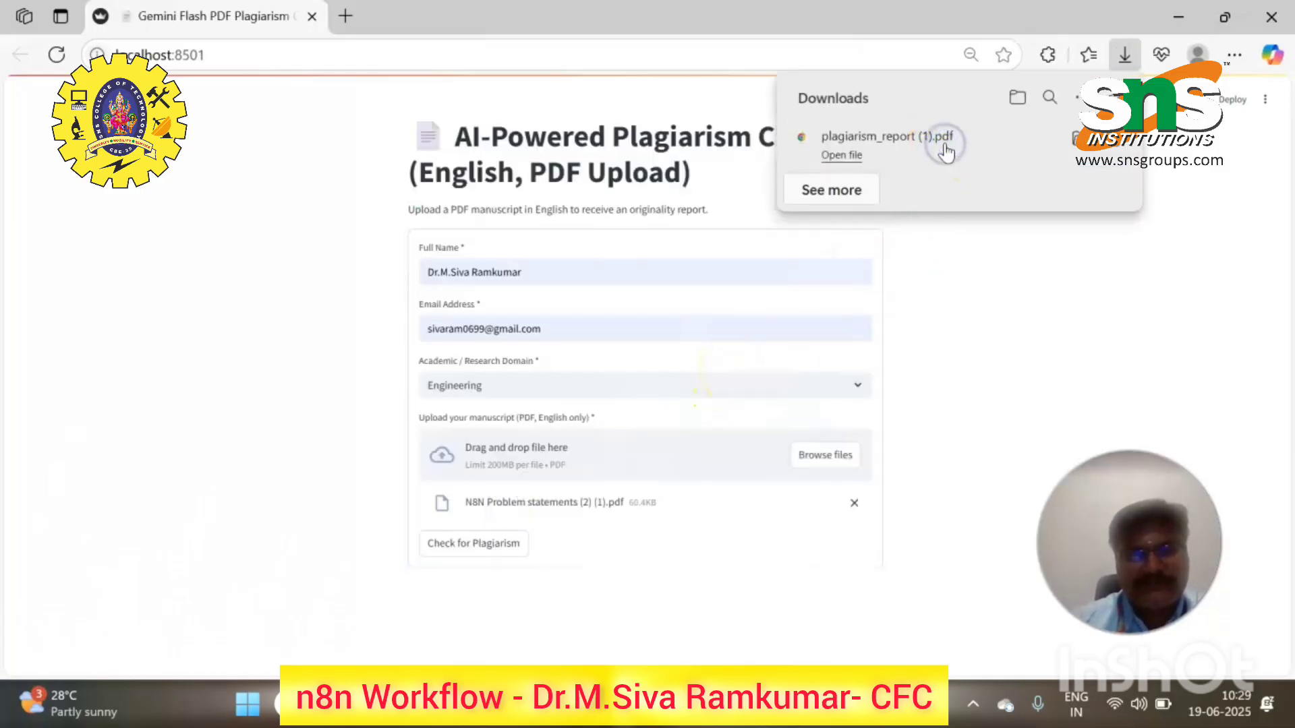
pyautogui.click(841, 156)
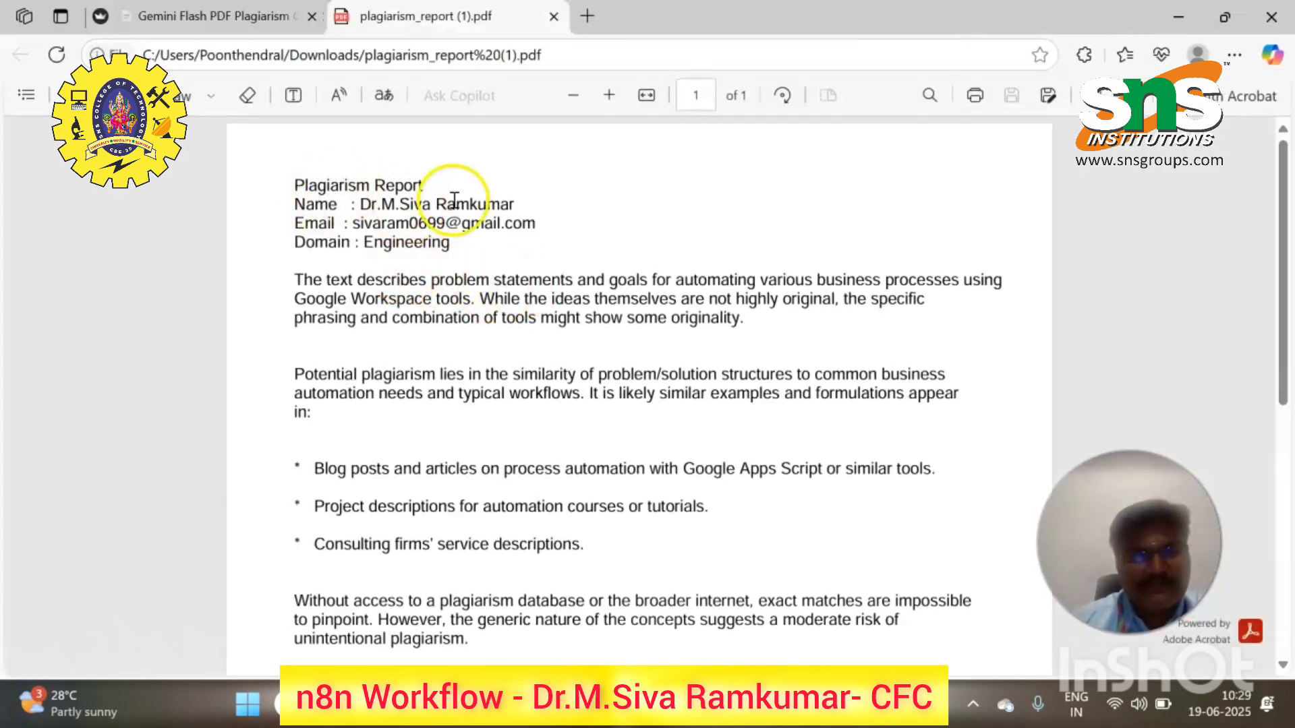
pyautogui.scroll(-4, 472, 317)
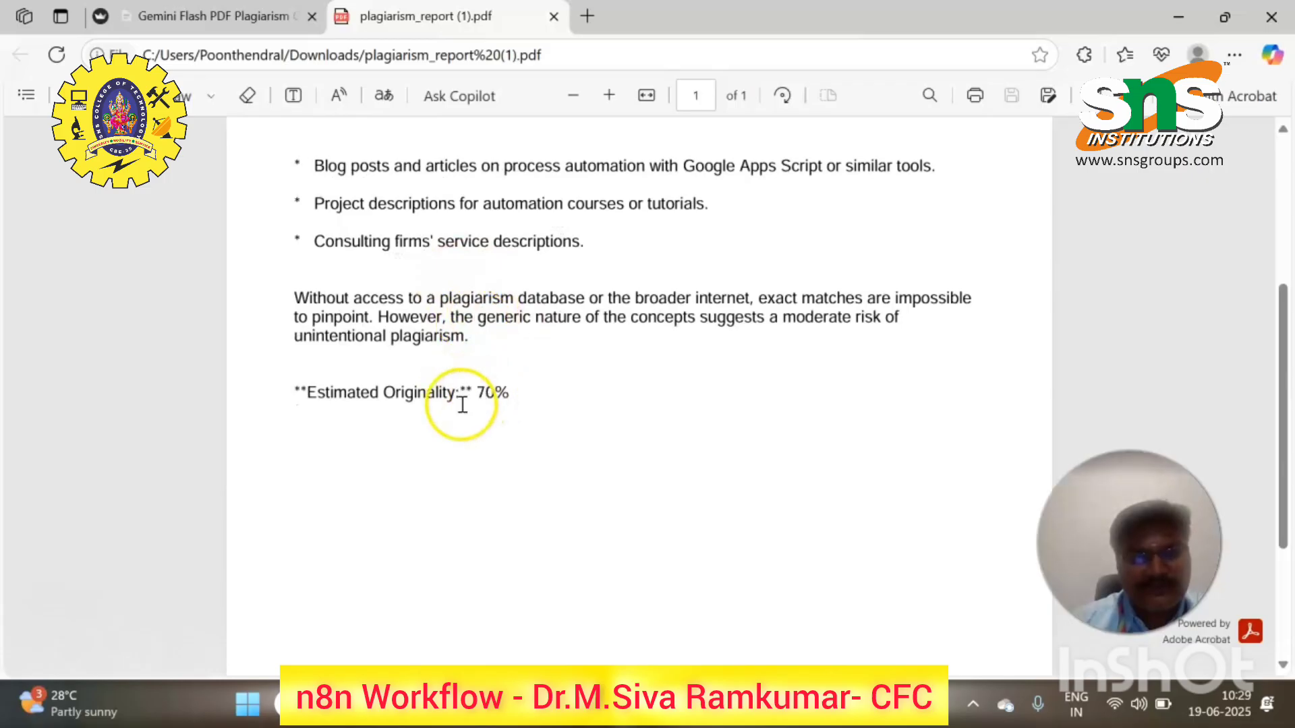
pyautogui.click(270, 16)
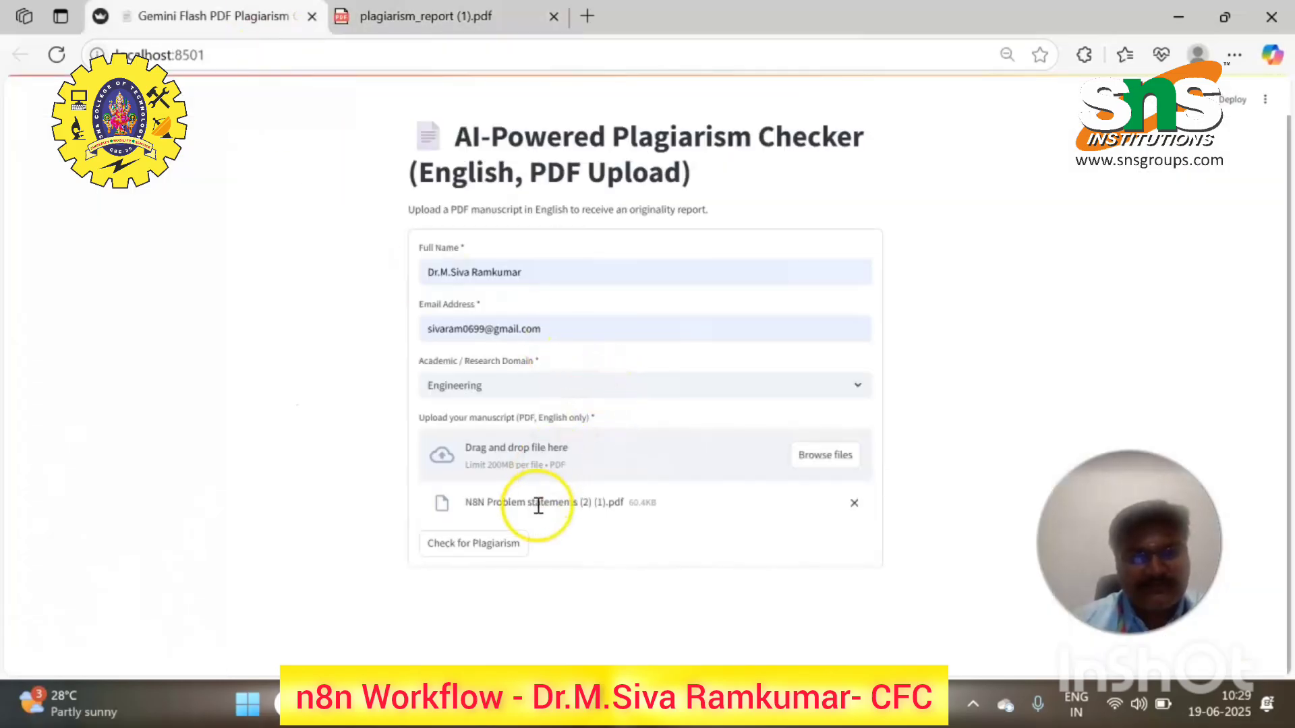
# - Rerun the check and scroll to the 70% result and 'Failed to notify n8n workflow' warning
pyautogui.click(512, 546)
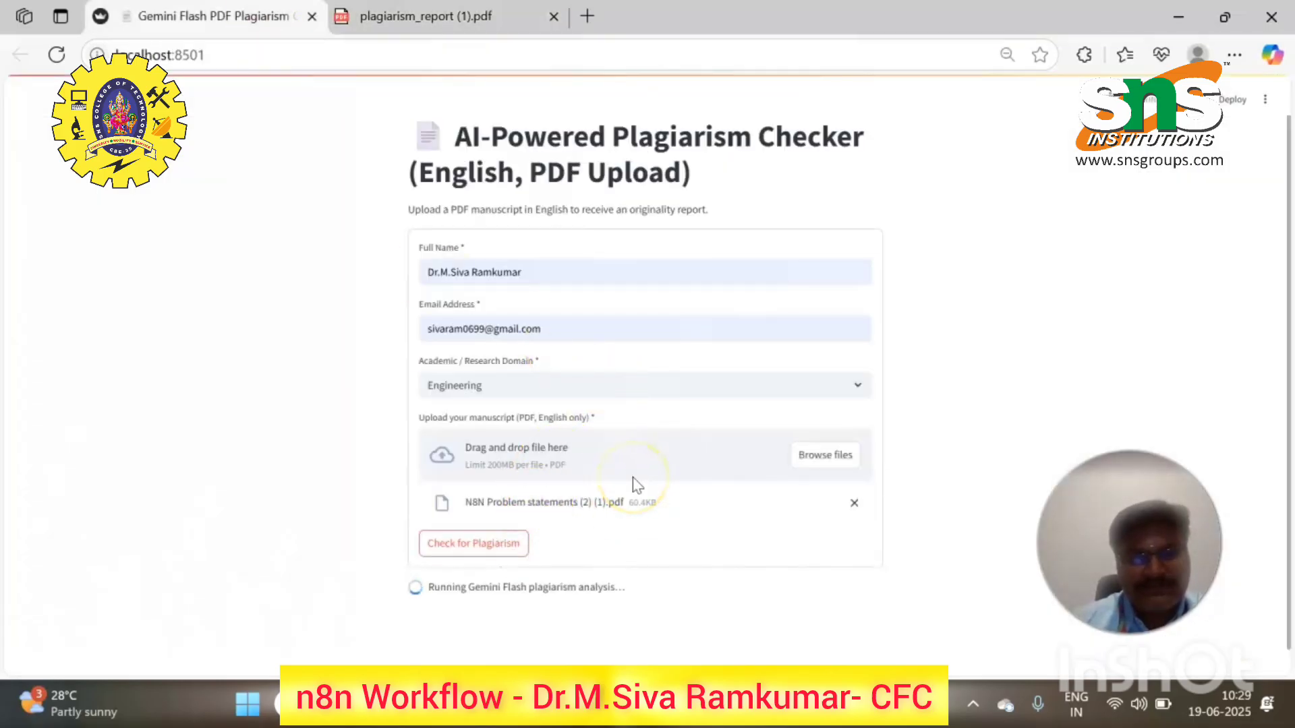
pyautogui.scroll(-1, 634, 485)
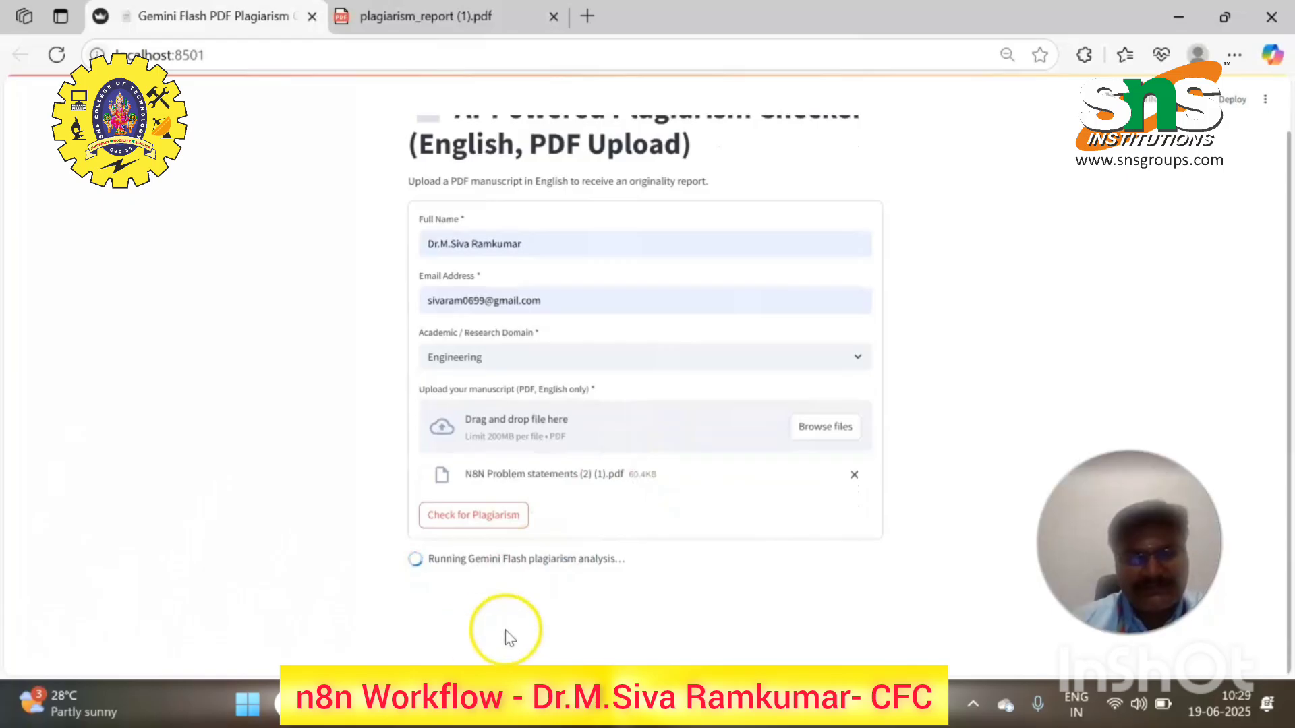
pyautogui.scroll(-6, 500, 601)
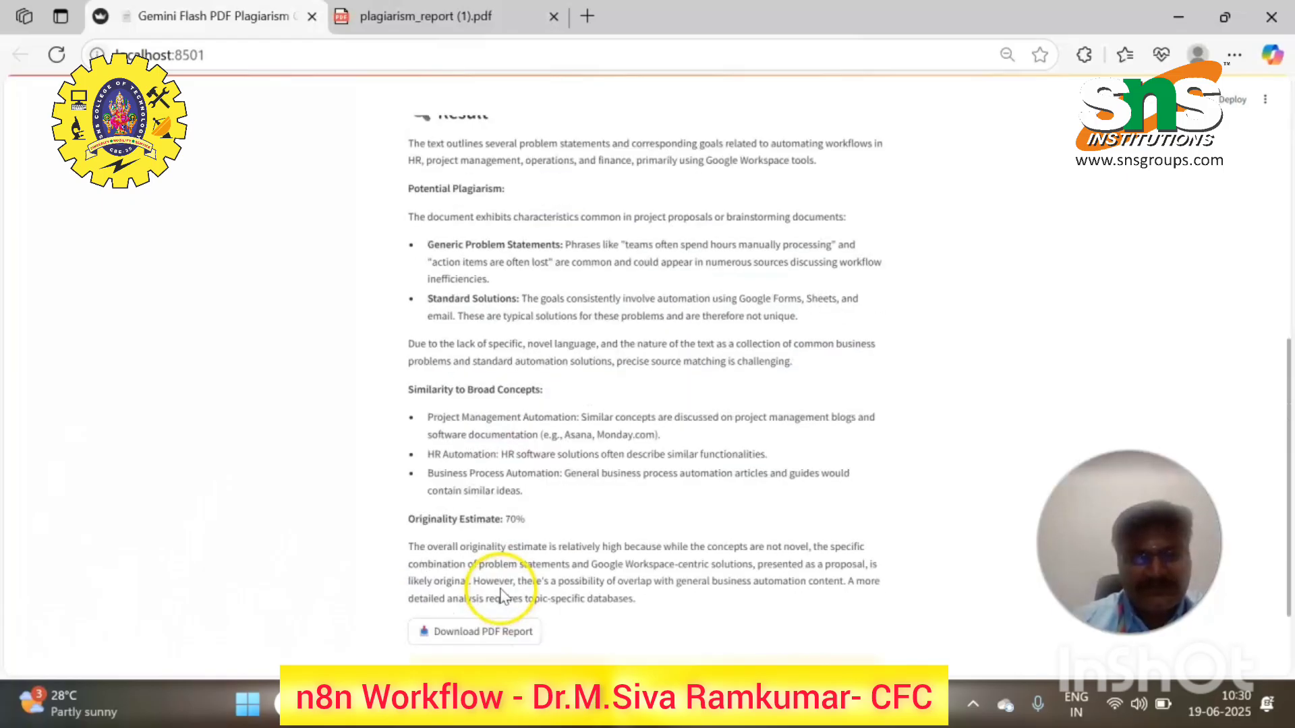
pyautogui.scroll(-2, 500, 597)
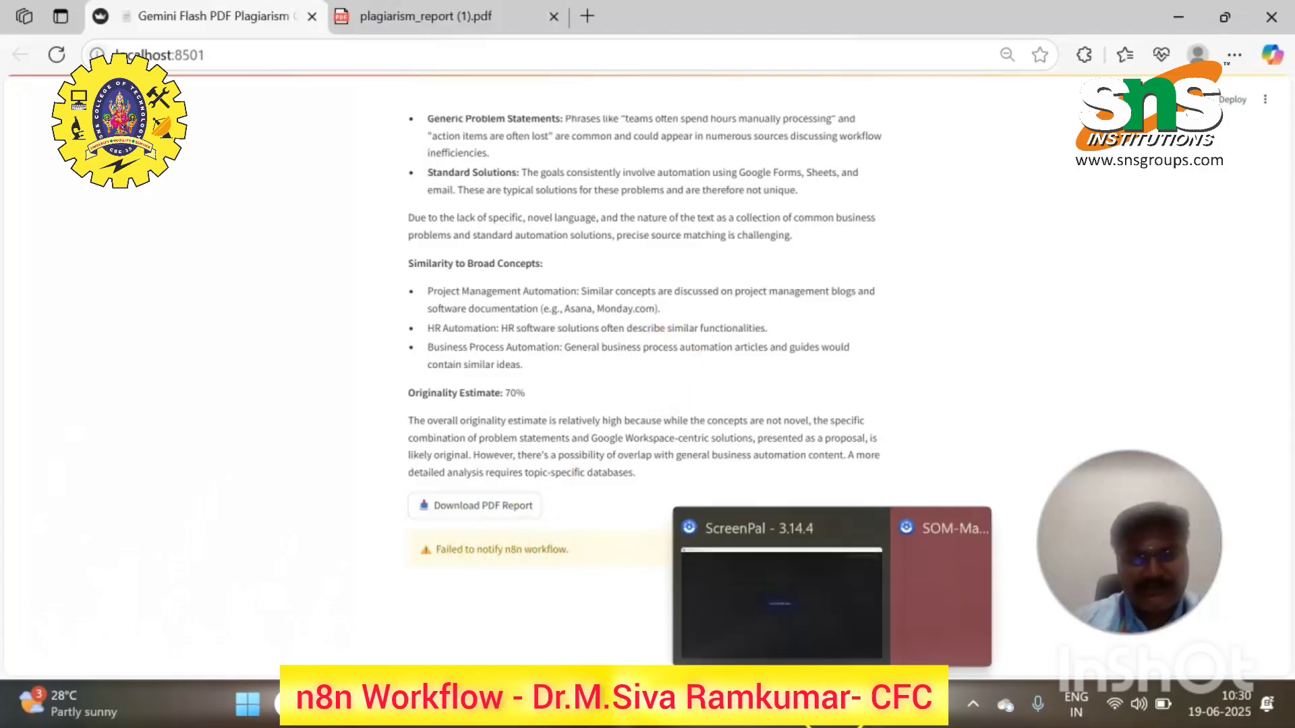
pyautogui.click(871, 698)
pyautogui.click(701, 704)
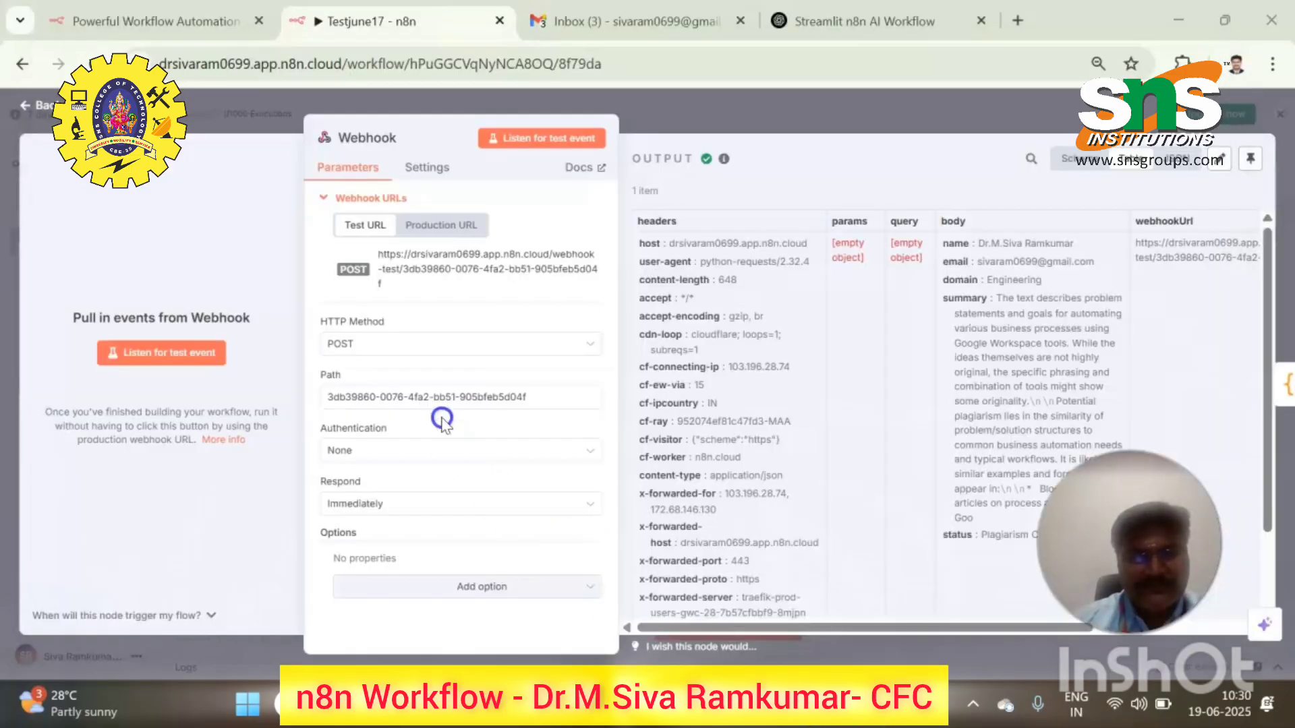
pyautogui.click(528, 142)
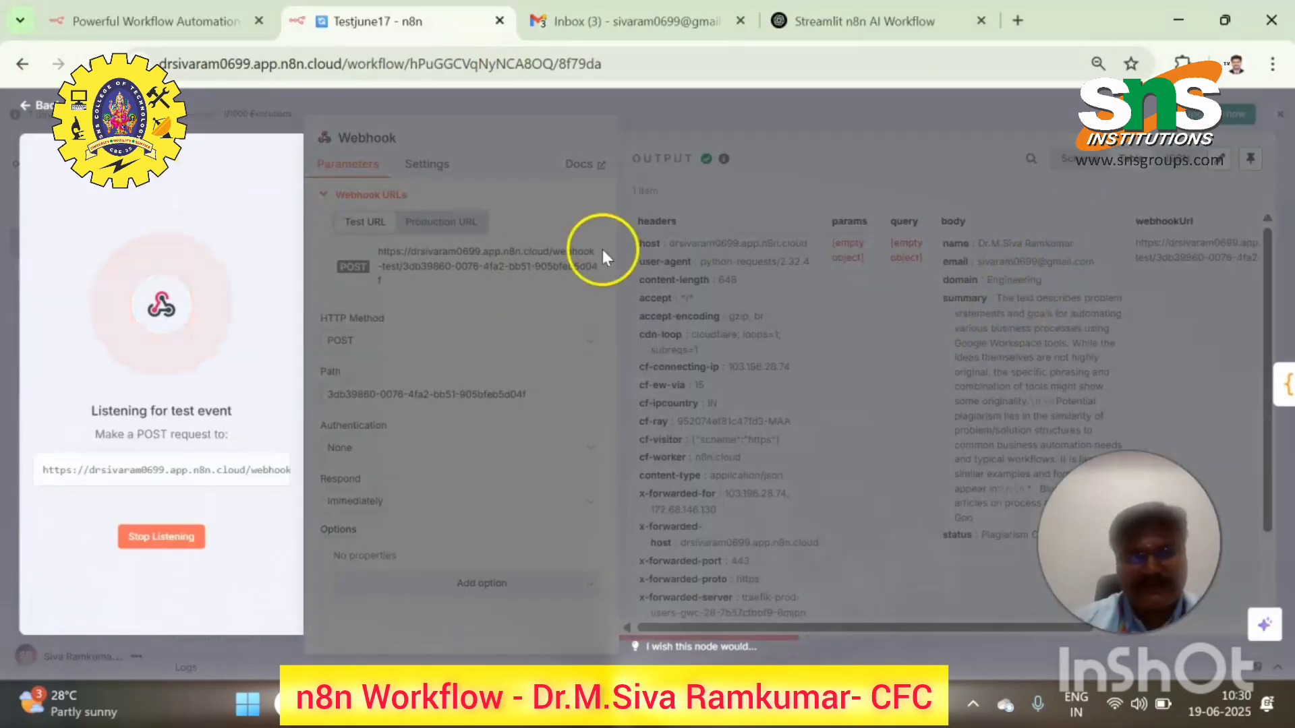
pyautogui.click(164, 533)
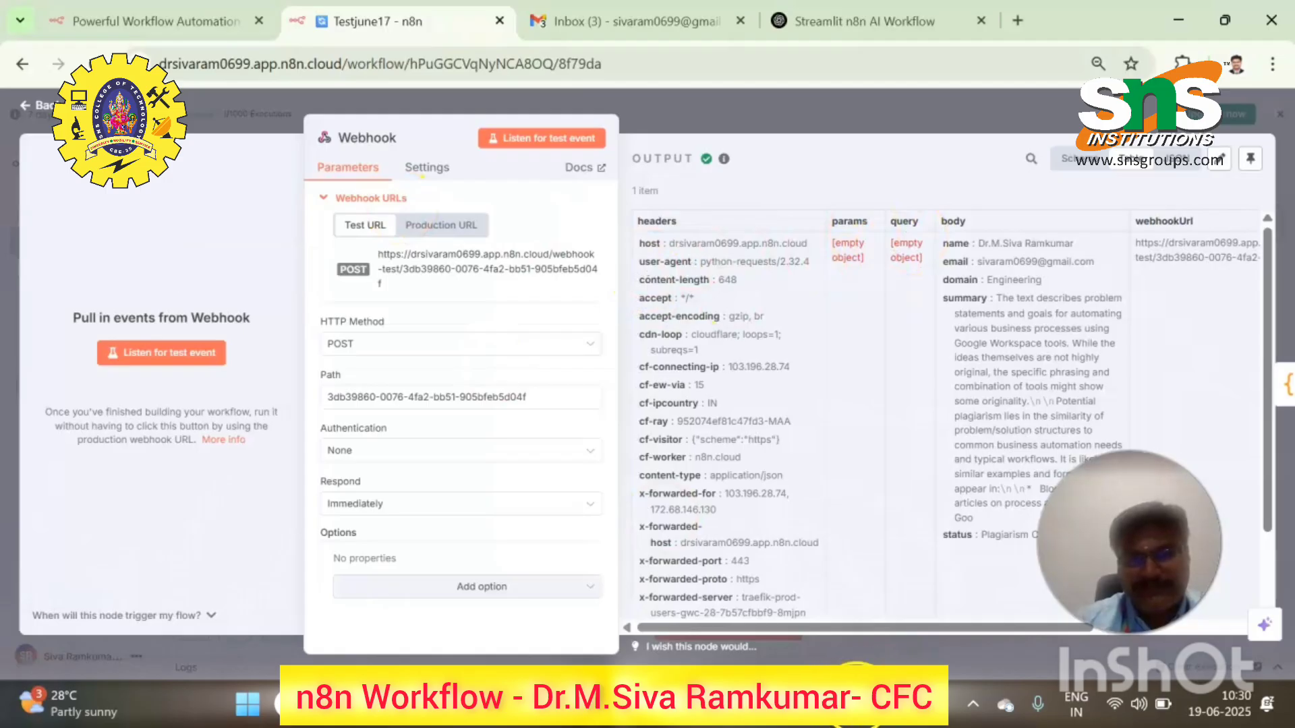
pyautogui.click(779, 696)
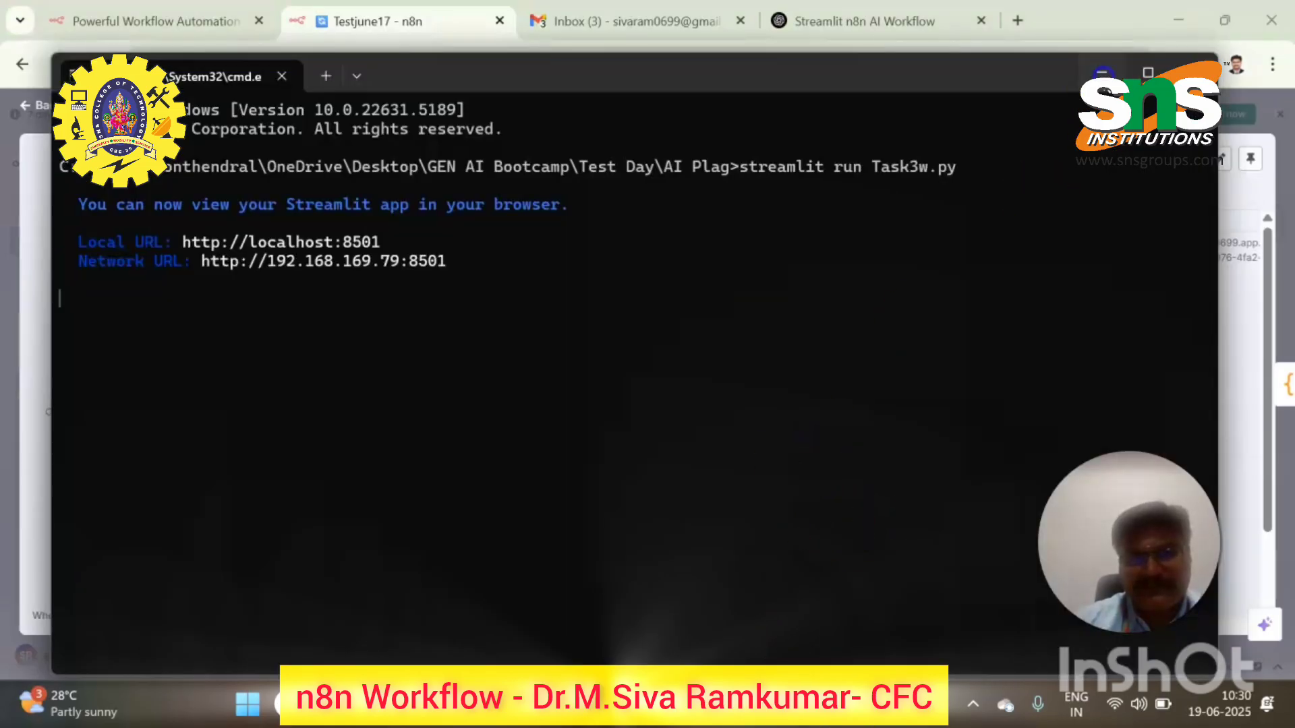
pyautogui.click(1104, 74)
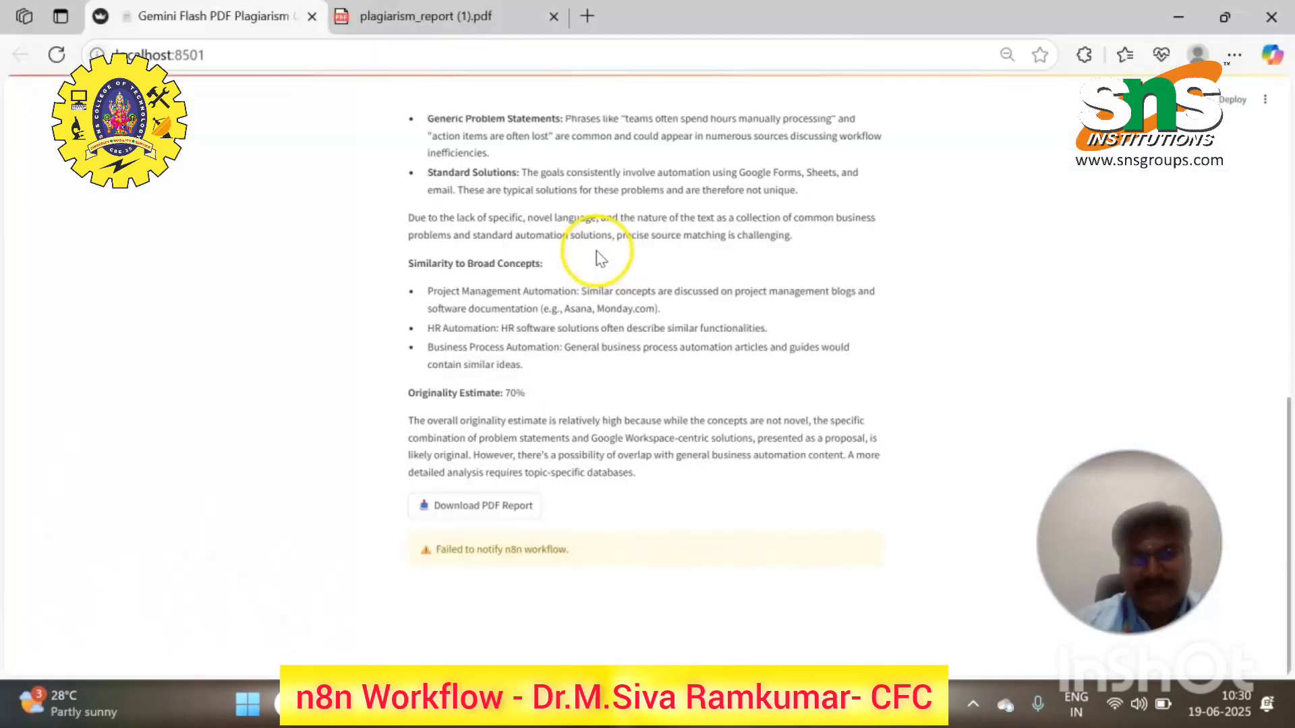
pyautogui.scroll(4, 540, 243)
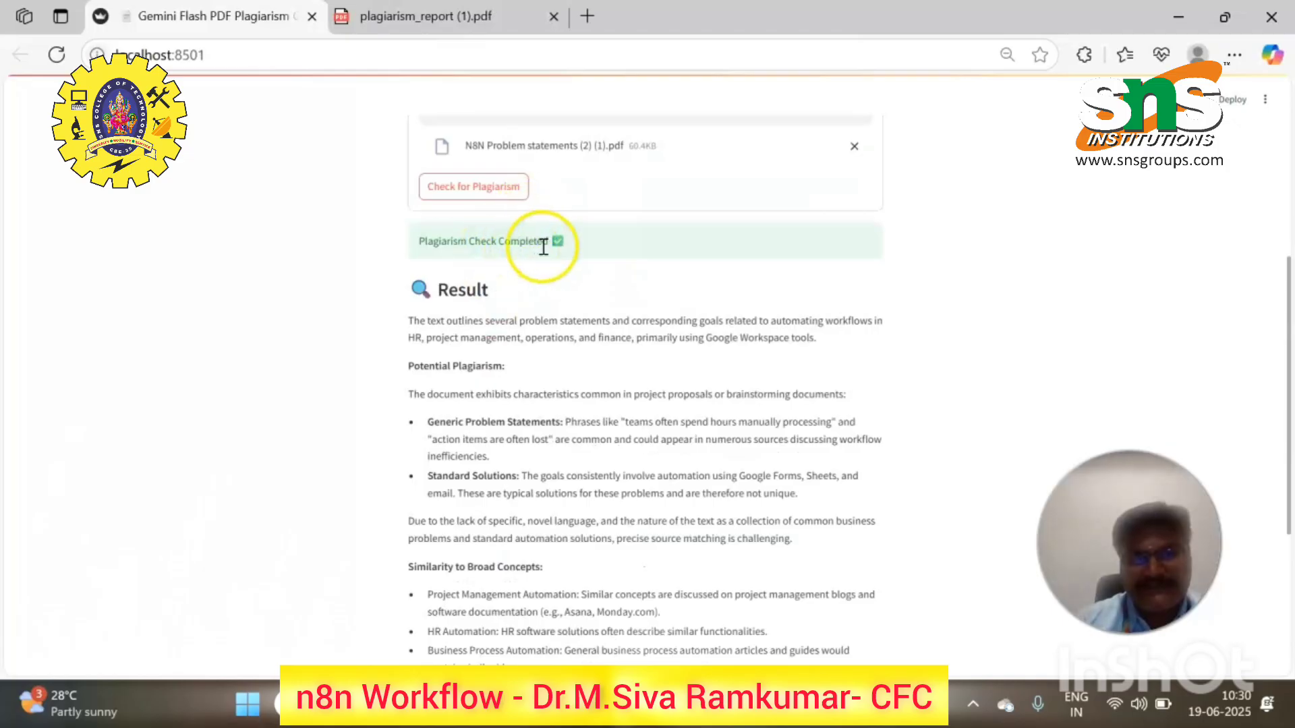
# - Bring the n8n window forward and close the Webhook details to show the full workflow
pyautogui.moveTo(743, 705)
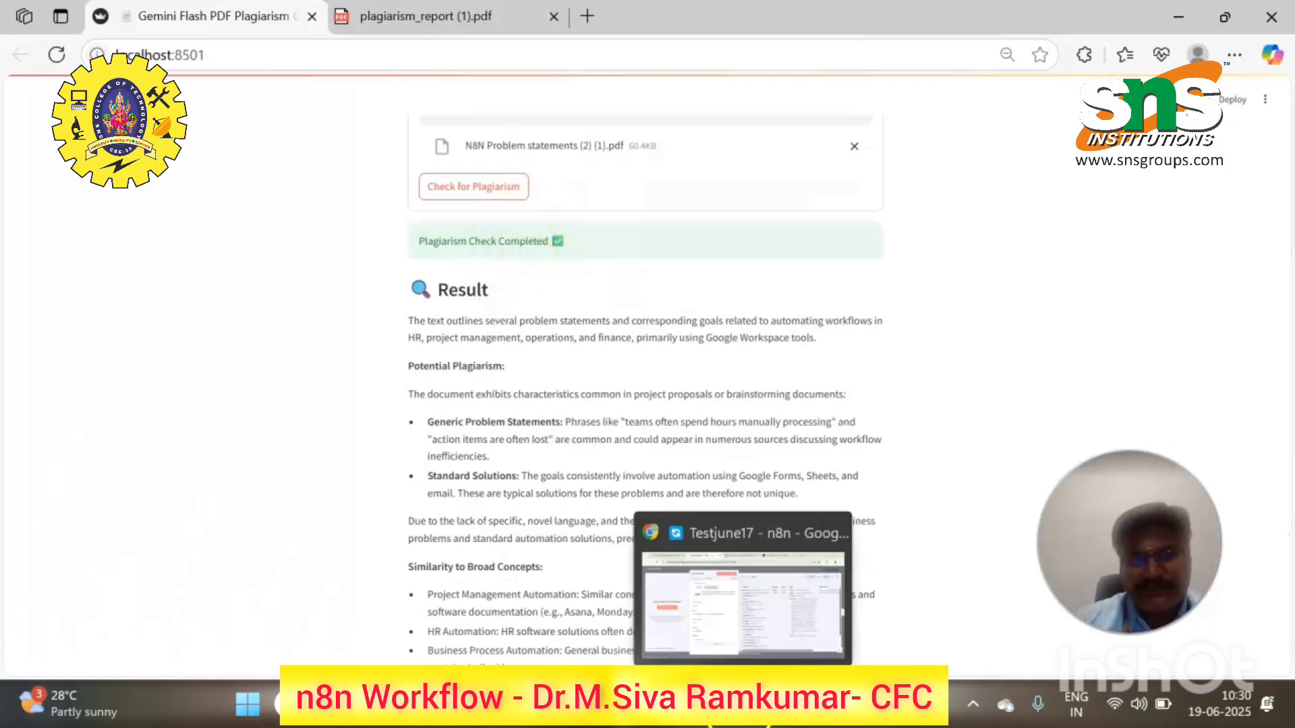
pyautogui.click(743, 642)
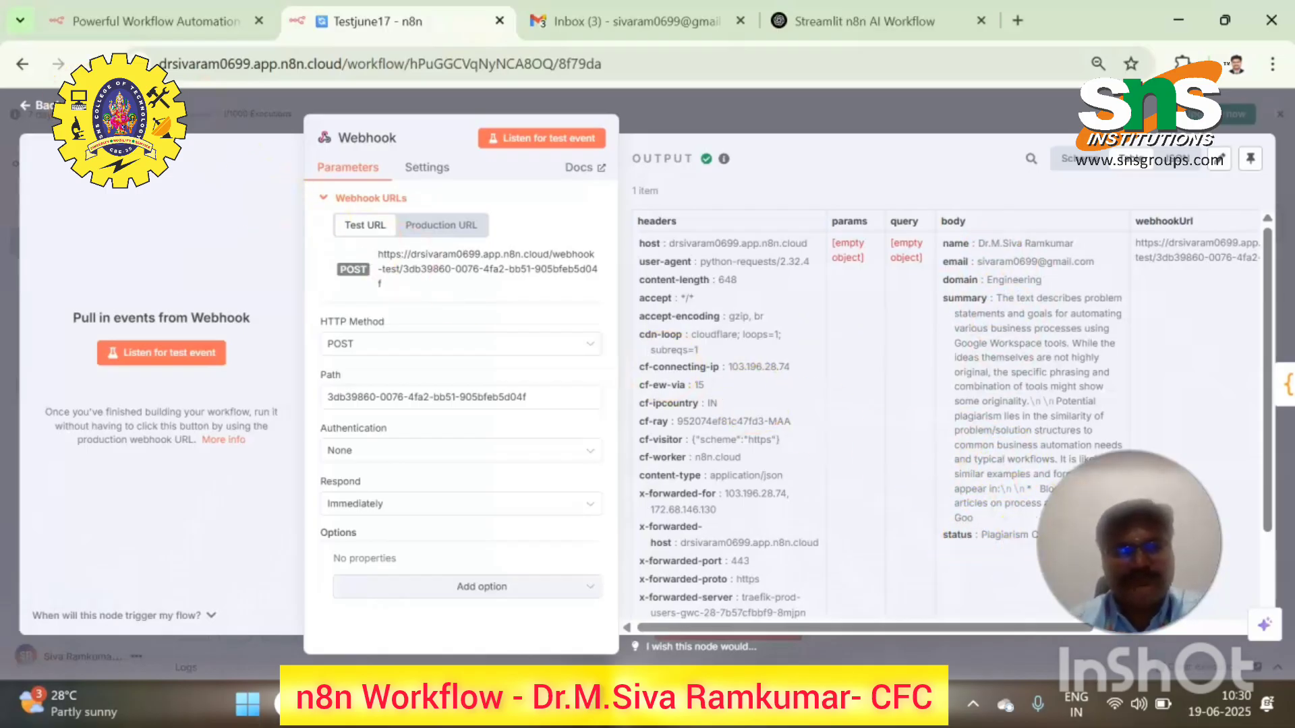
pyautogui.press('Escape')
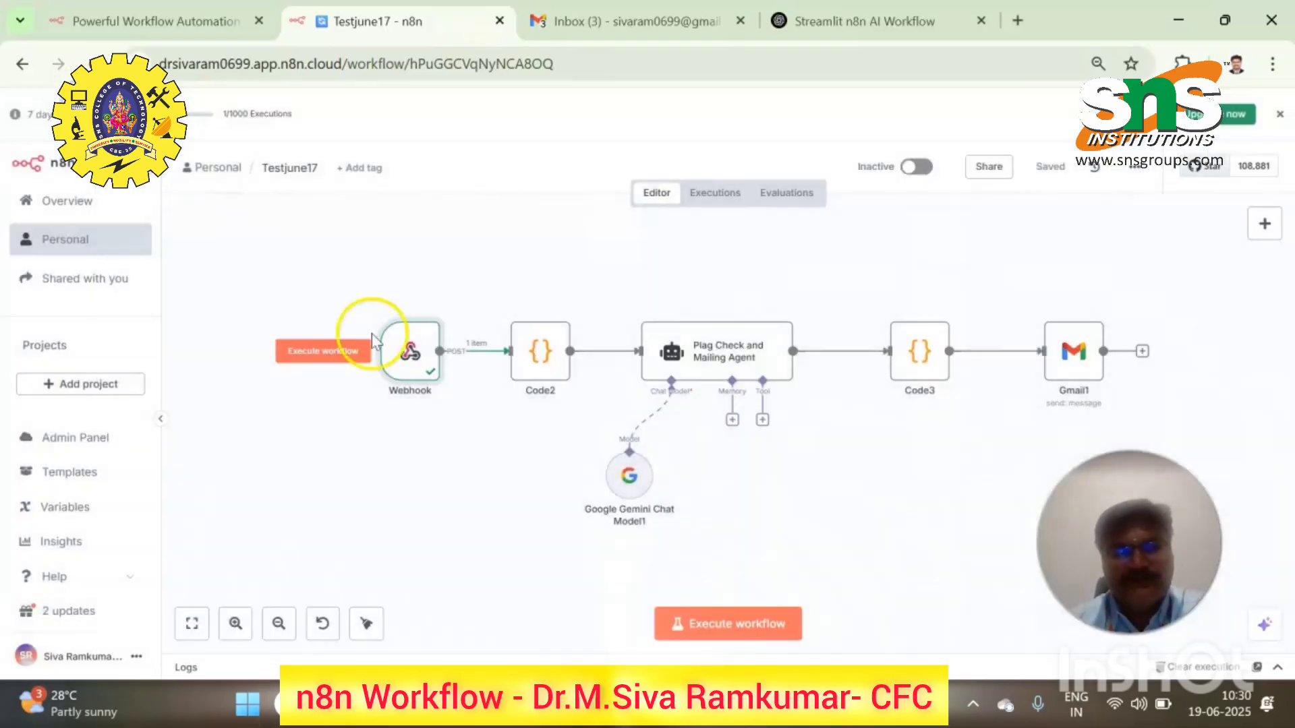
pyautogui.click(521, 348)
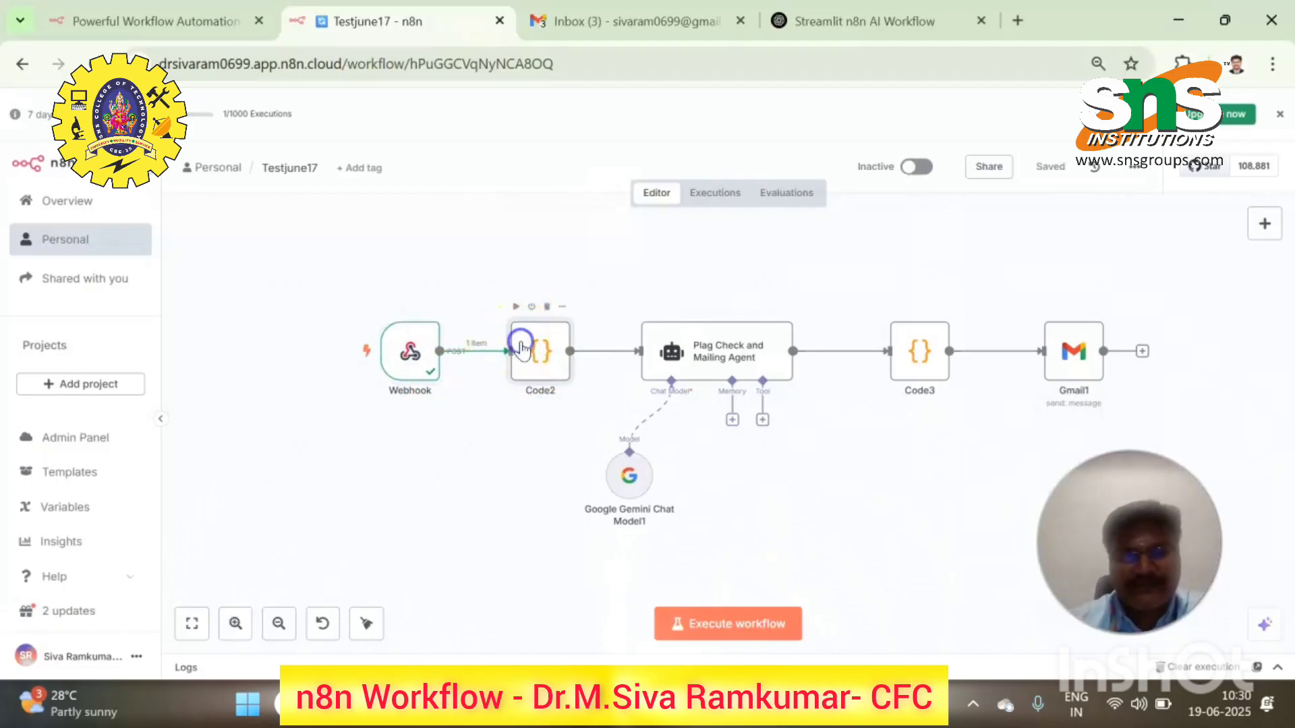
pyautogui.doubleClick(524, 347)
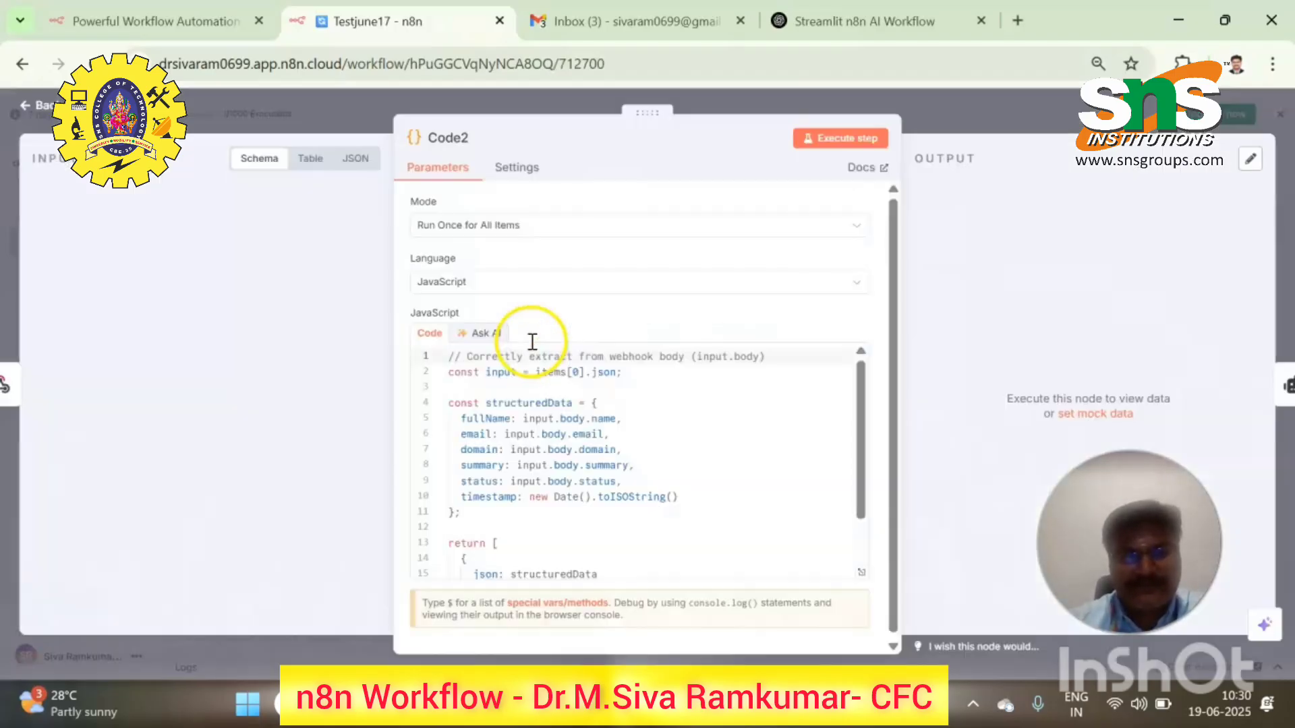
pyautogui.click(506, 392)
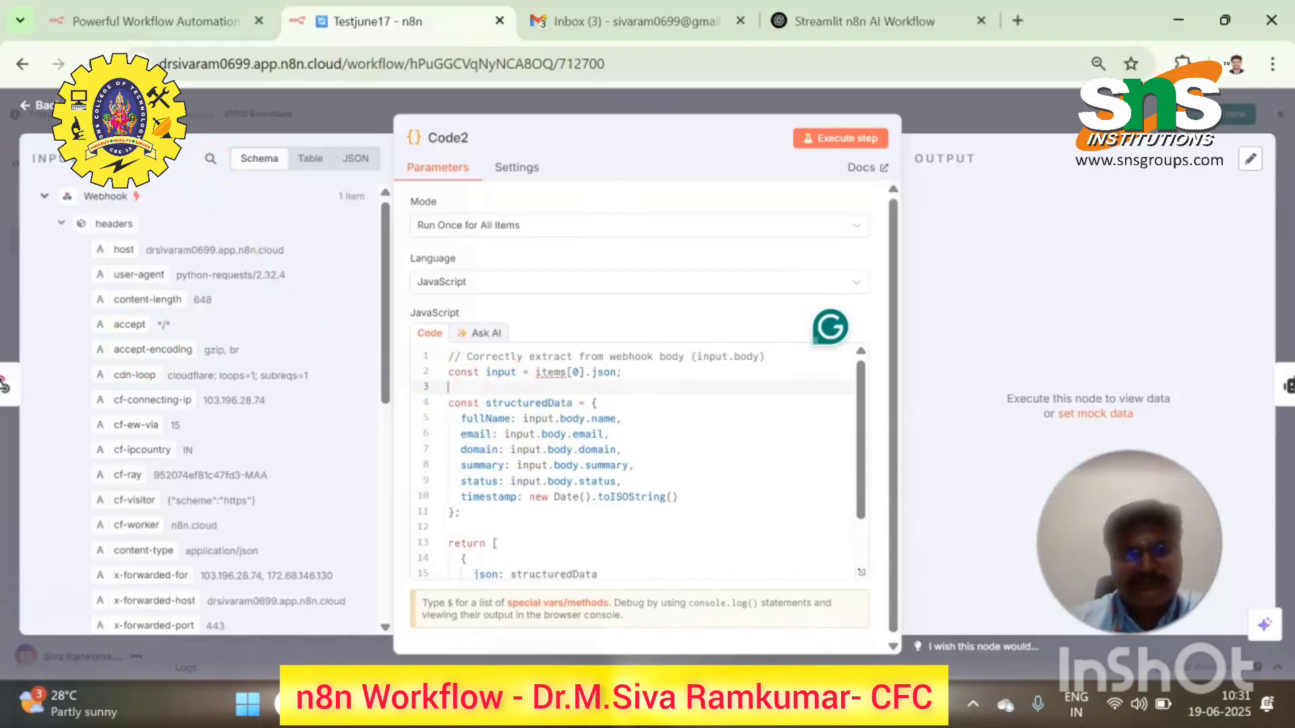
pyautogui.press('Escape')
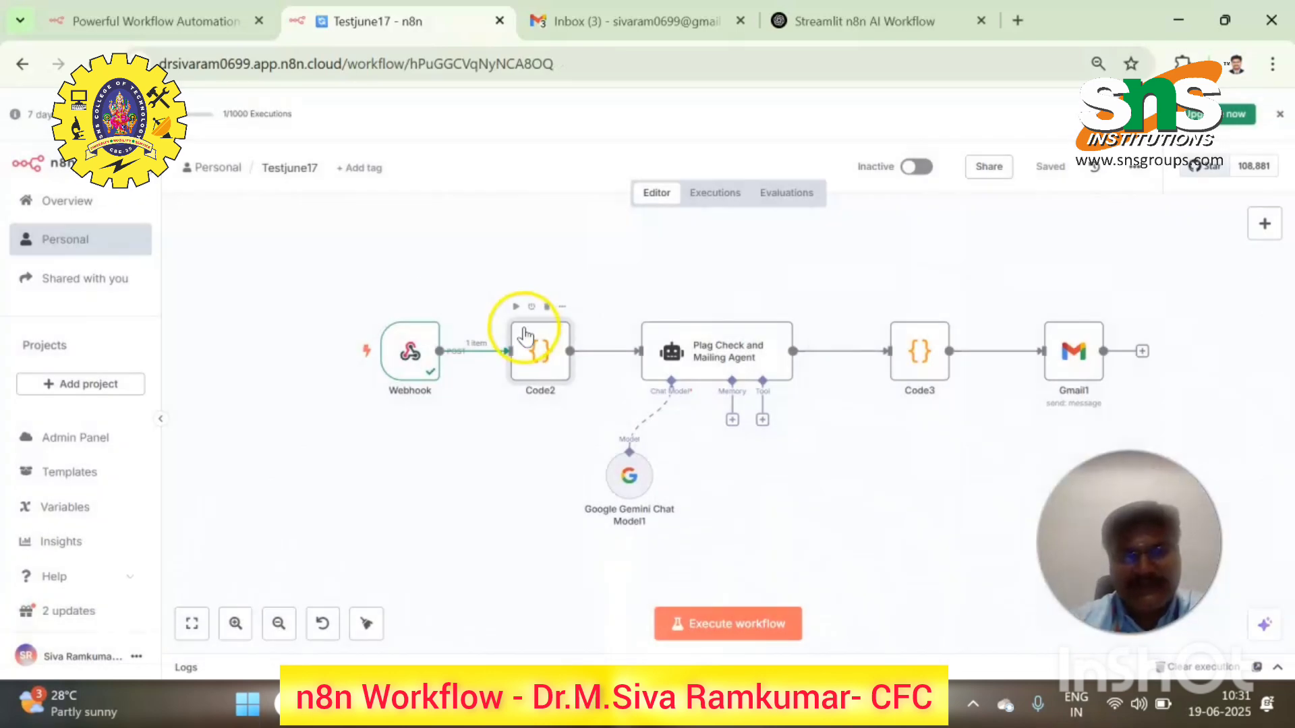
# - Execute Code2 on the webhook data, then review the Plag Check and Mailing Agent's JSON-array prompt
pyautogui.click(515, 307)
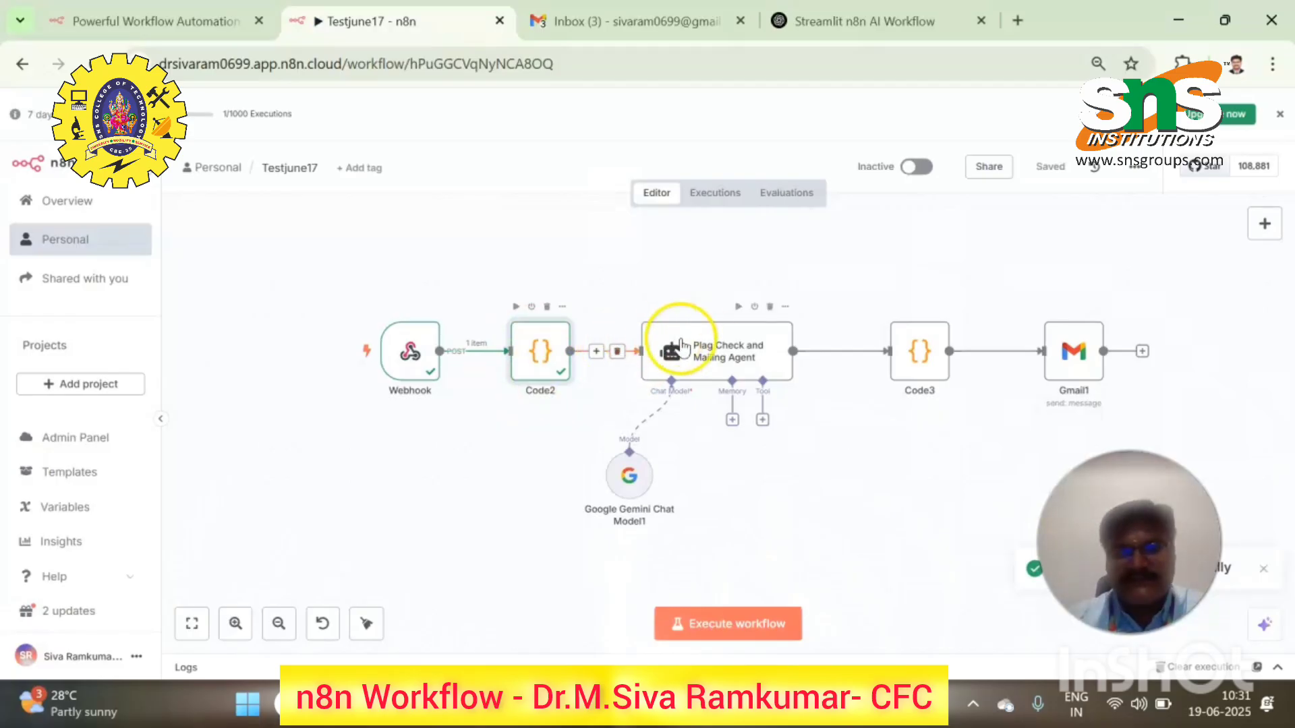
pyautogui.click(719, 358)
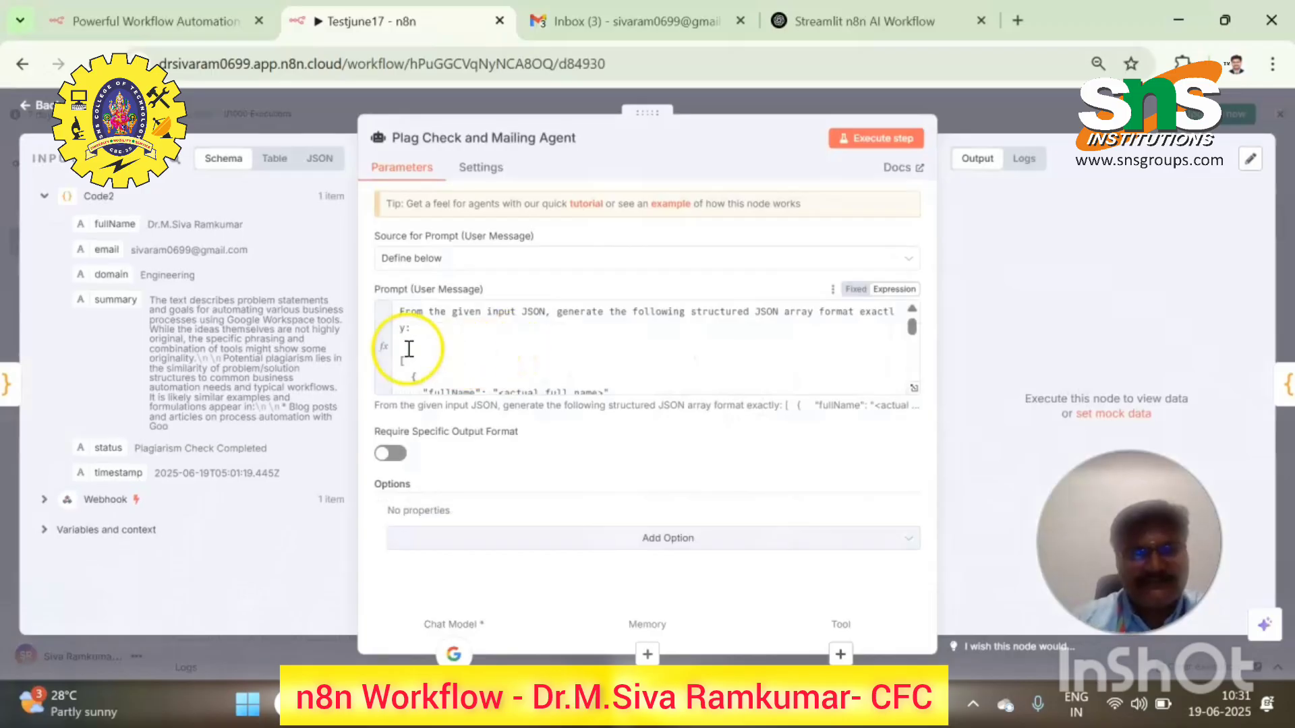
pyautogui.click(448, 337)
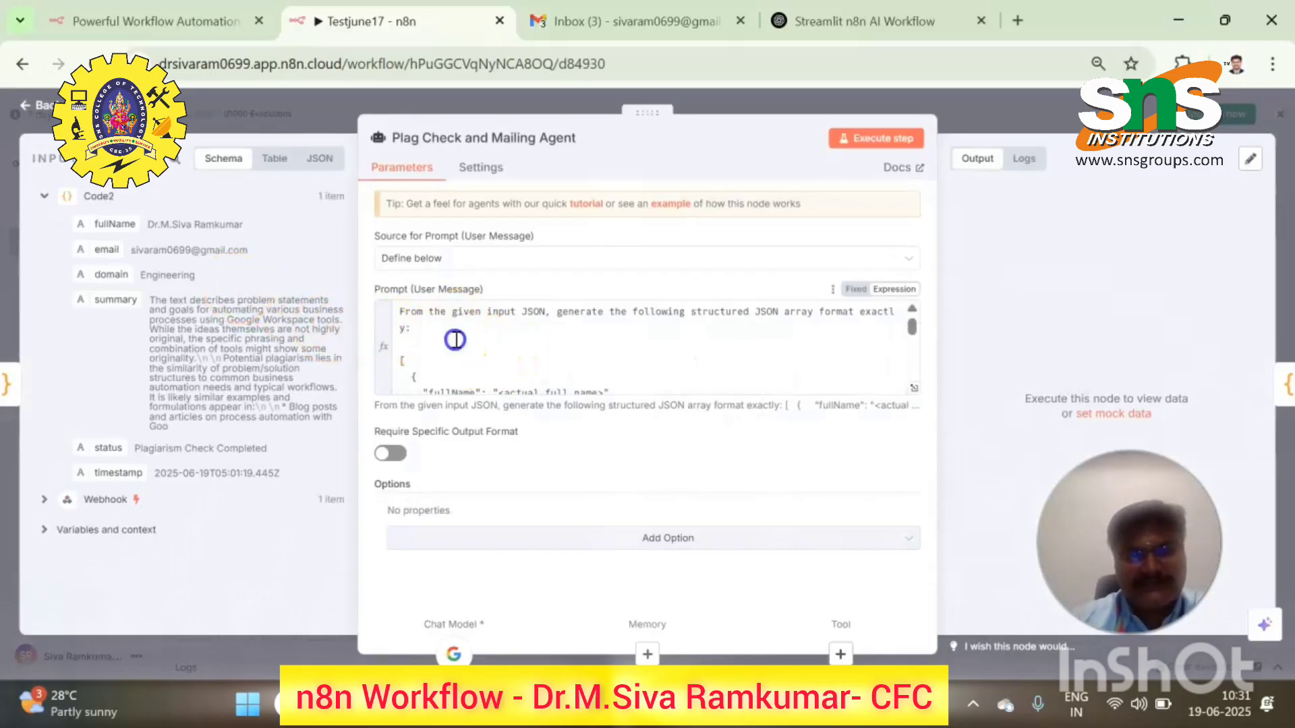
pyautogui.scroll(-5, 457, 339)
pyautogui.click(504, 363)
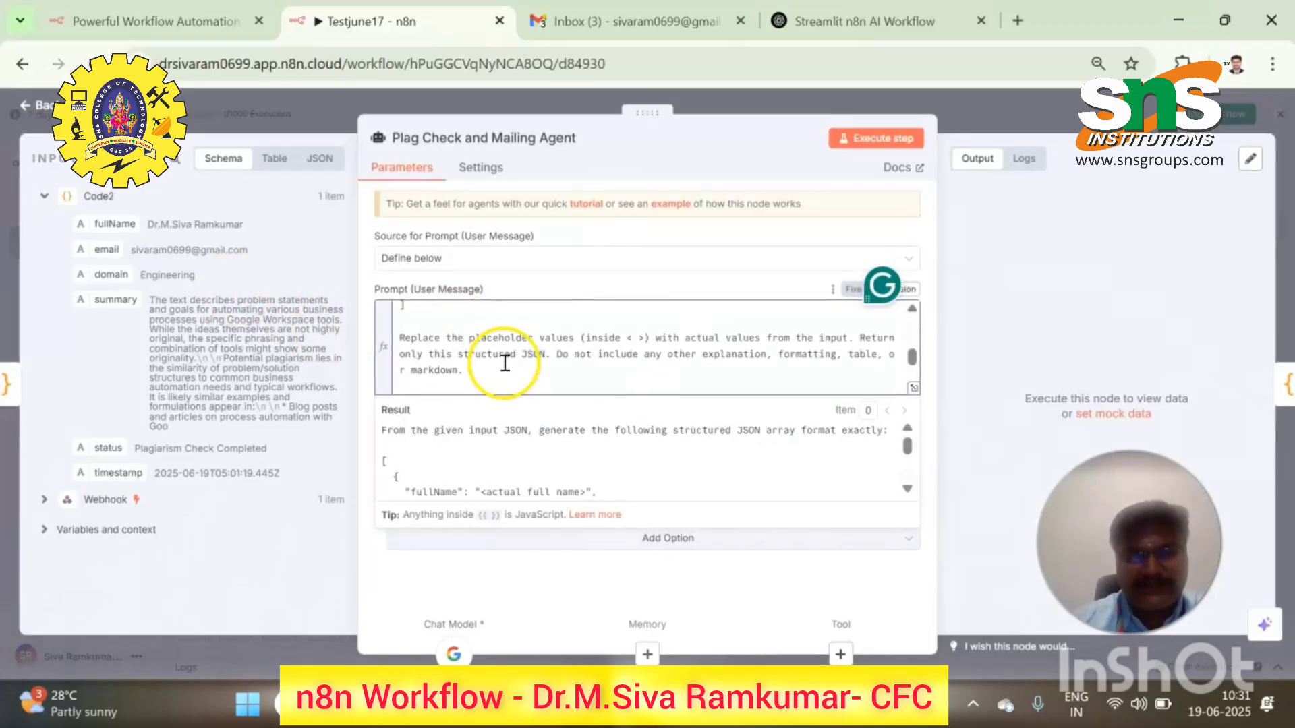
pyautogui.scroll(-2, 509, 364)
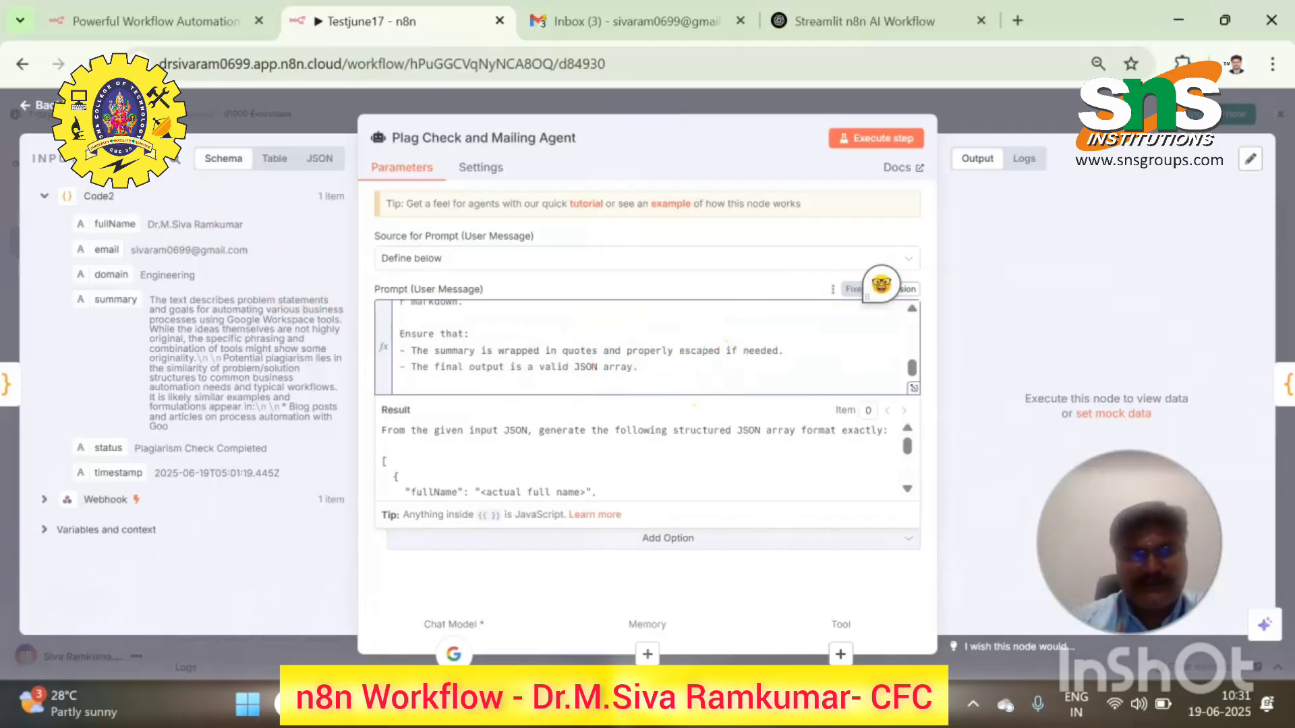
pyautogui.click(71, 106)
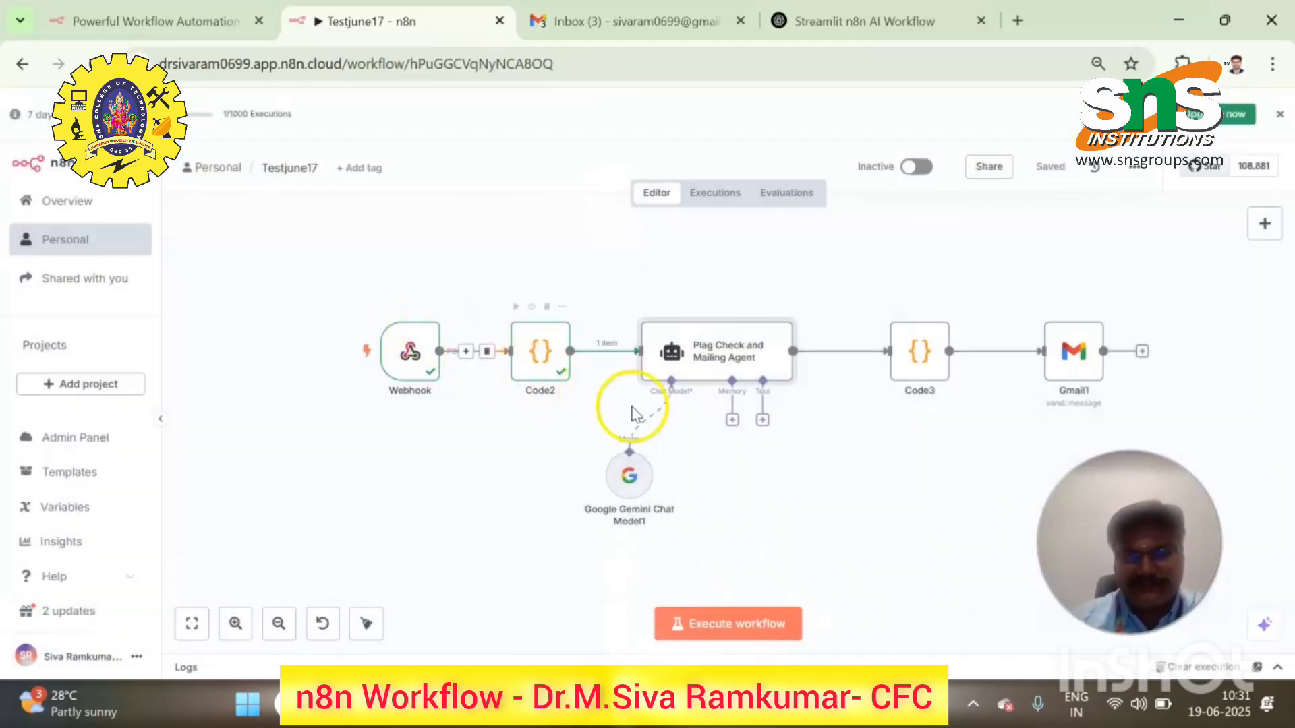
# - Give Google Gemini Chat Model1 the Gemini API credential and gemini-2.0-flash, then run the agent
pyautogui.click(630, 486)
pyautogui.doubleClick(628, 480)
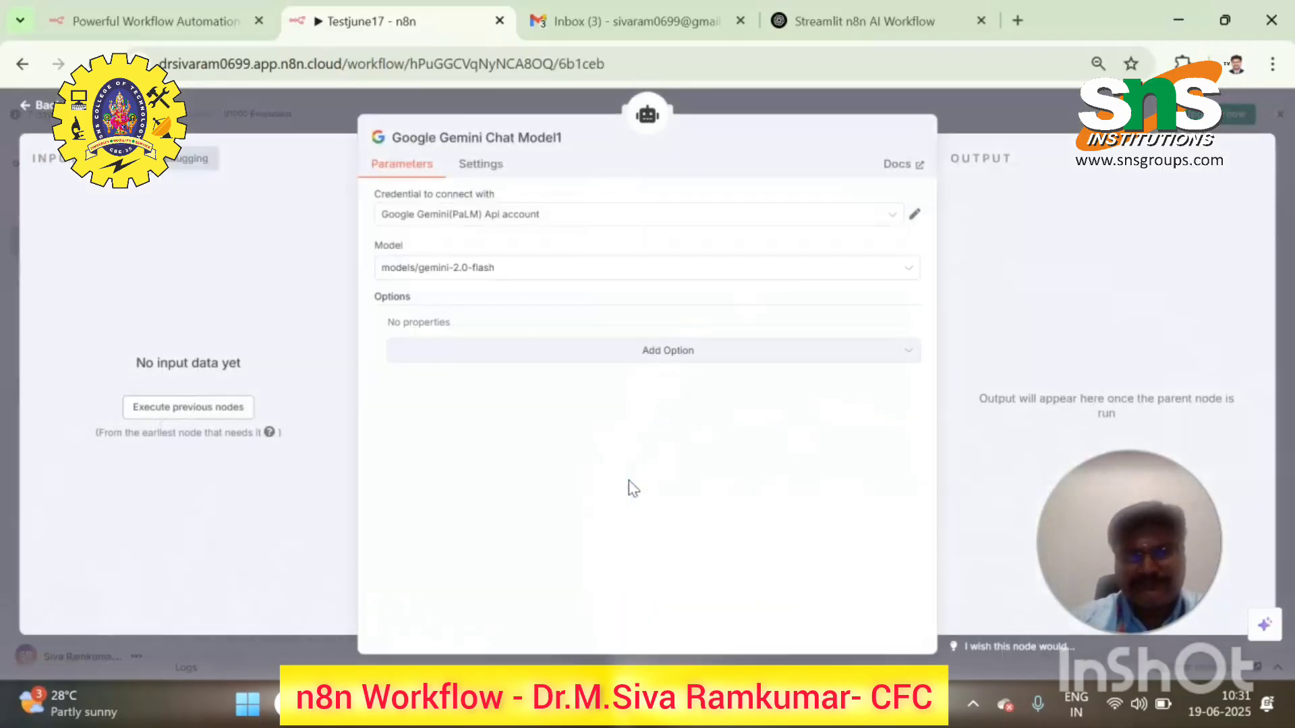
pyautogui.click(520, 214)
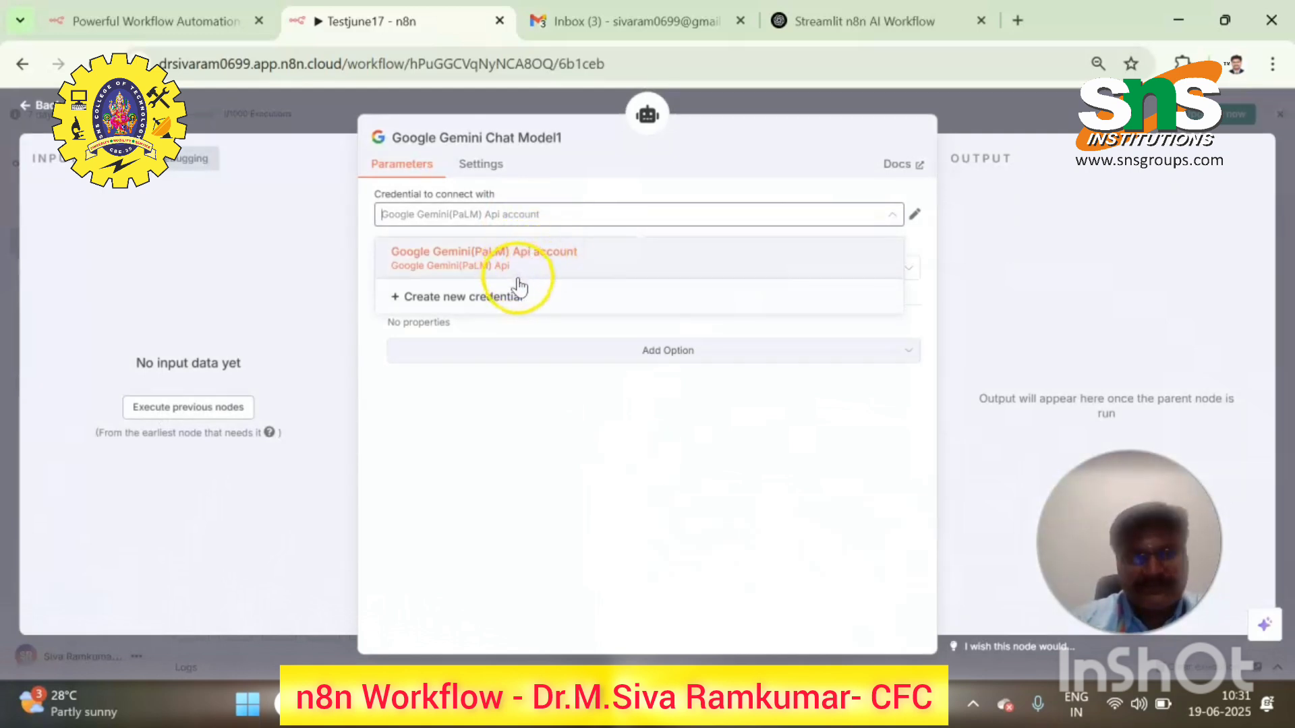
pyautogui.click(536, 268)
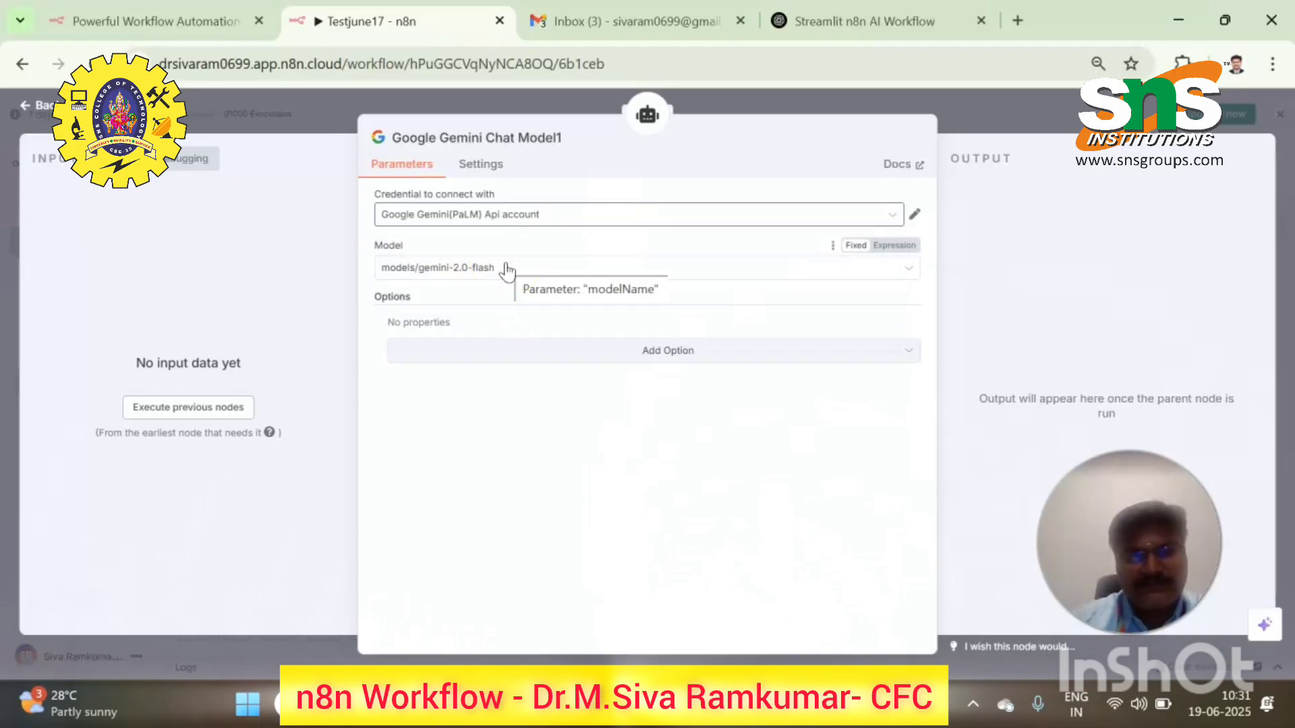
pyautogui.click(507, 269)
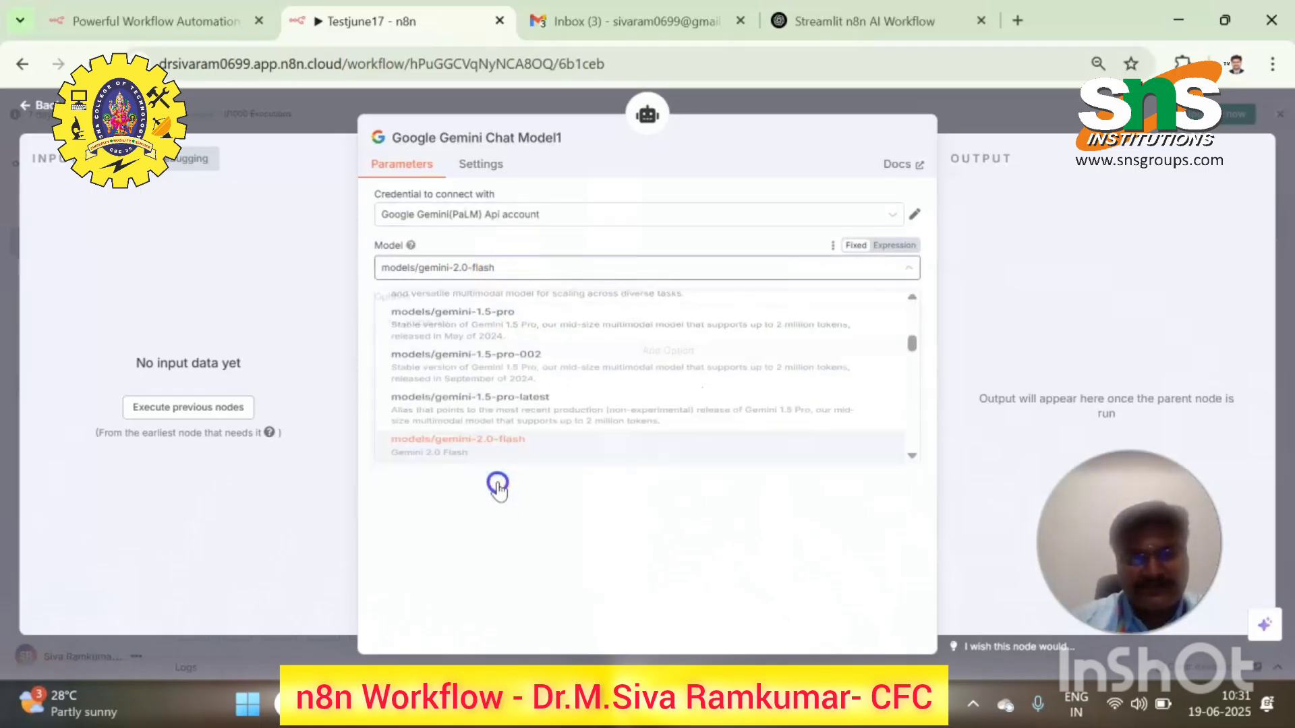
pyautogui.click(498, 486)
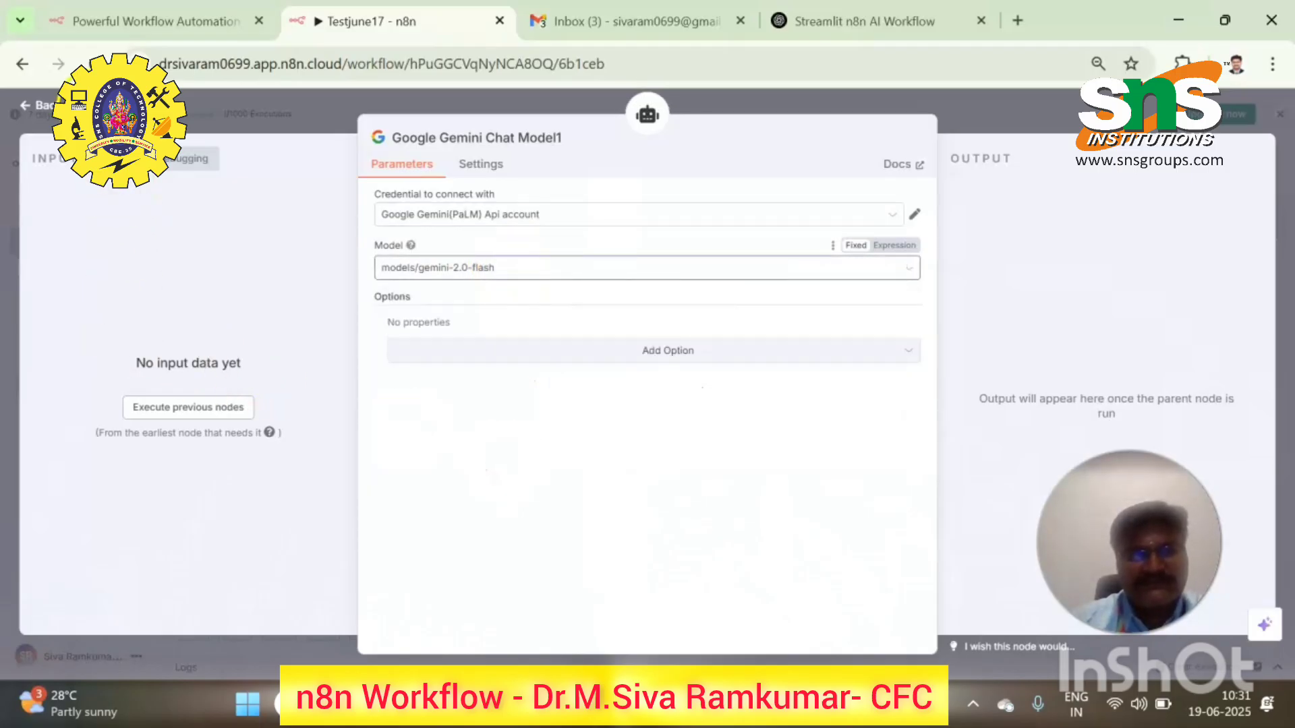
pyautogui.press('Escape')
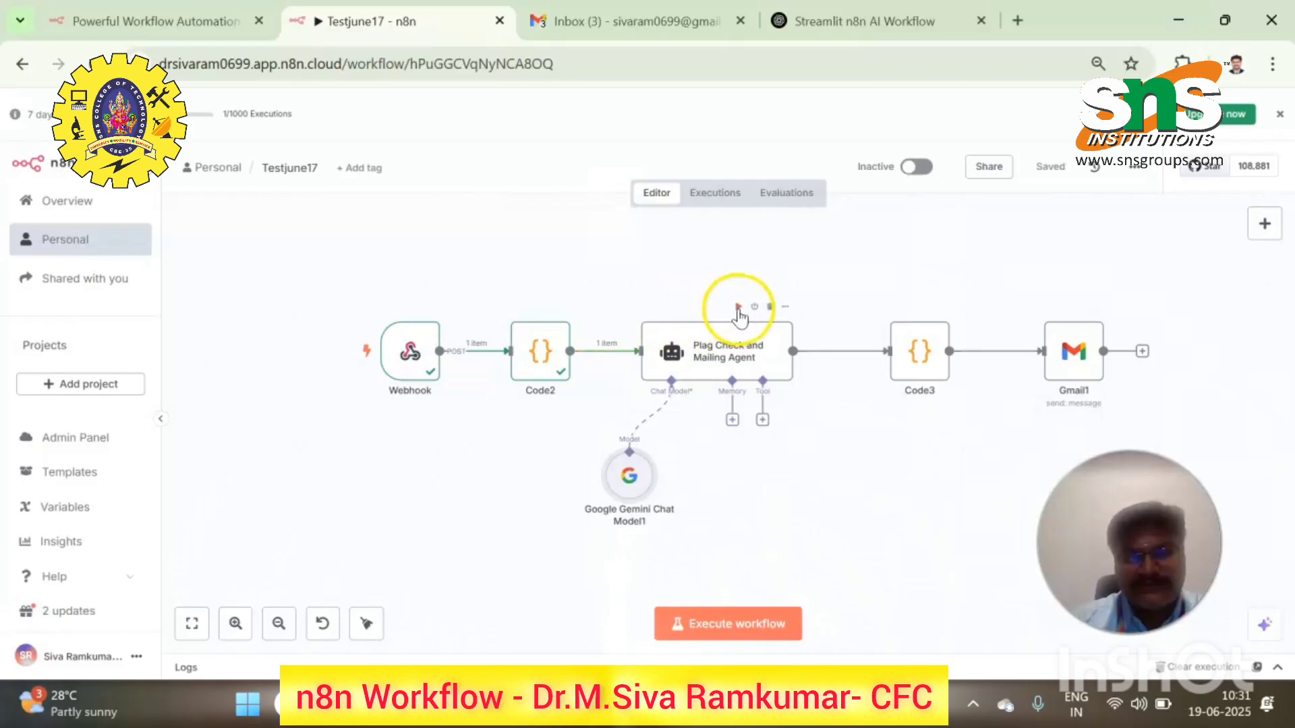
pyautogui.click(740, 307)
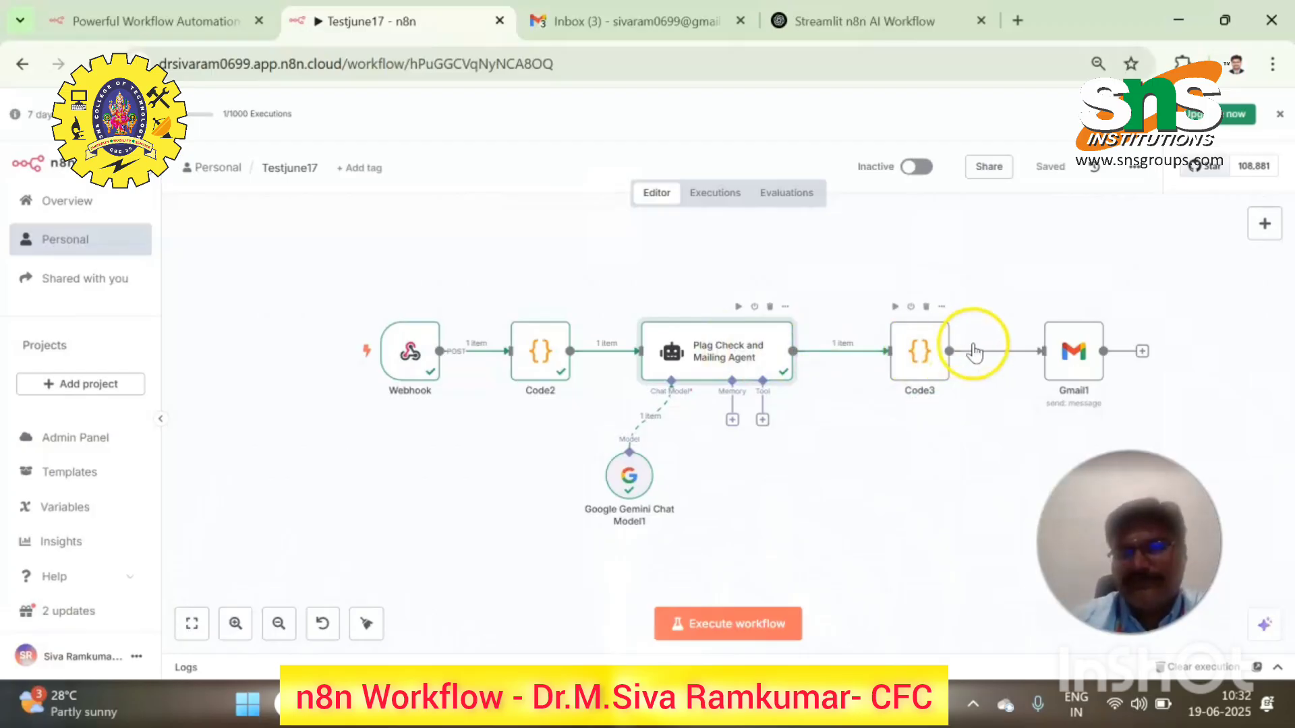
# - Run the Code3 step to build the summary table
pyautogui.doubleClick(1078, 361)
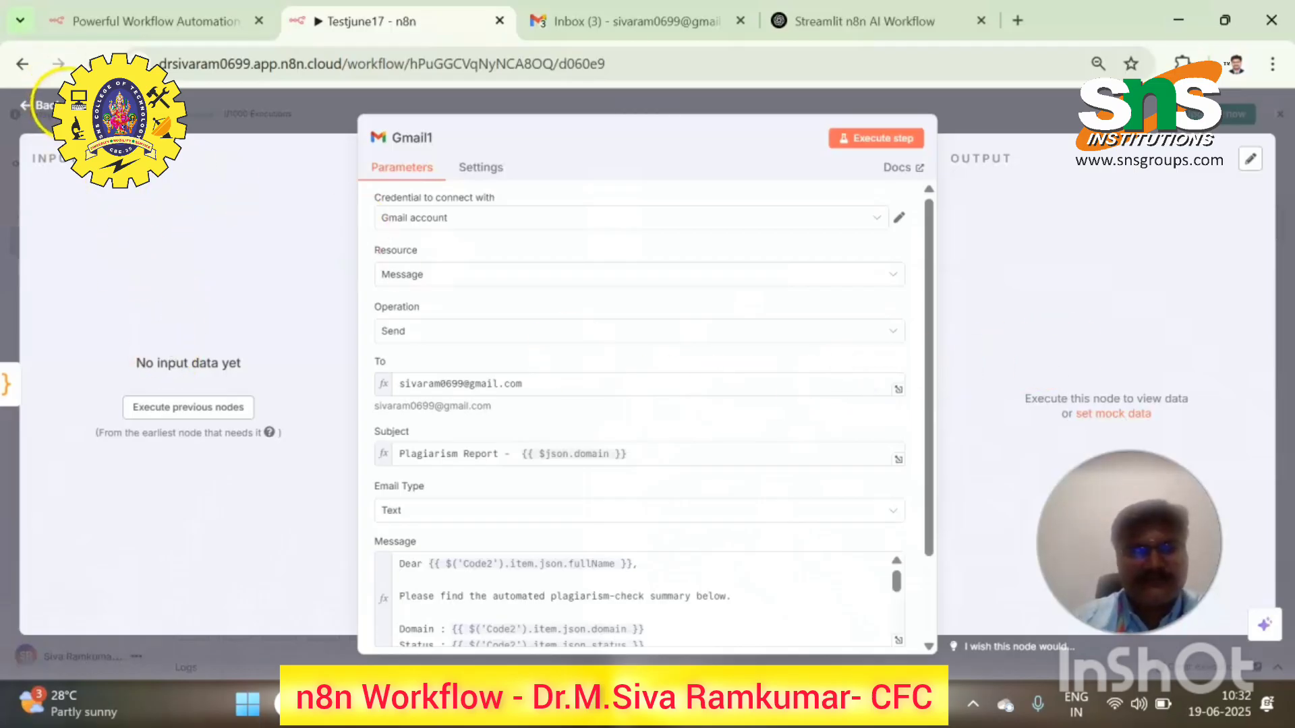
pyautogui.click(42, 105)
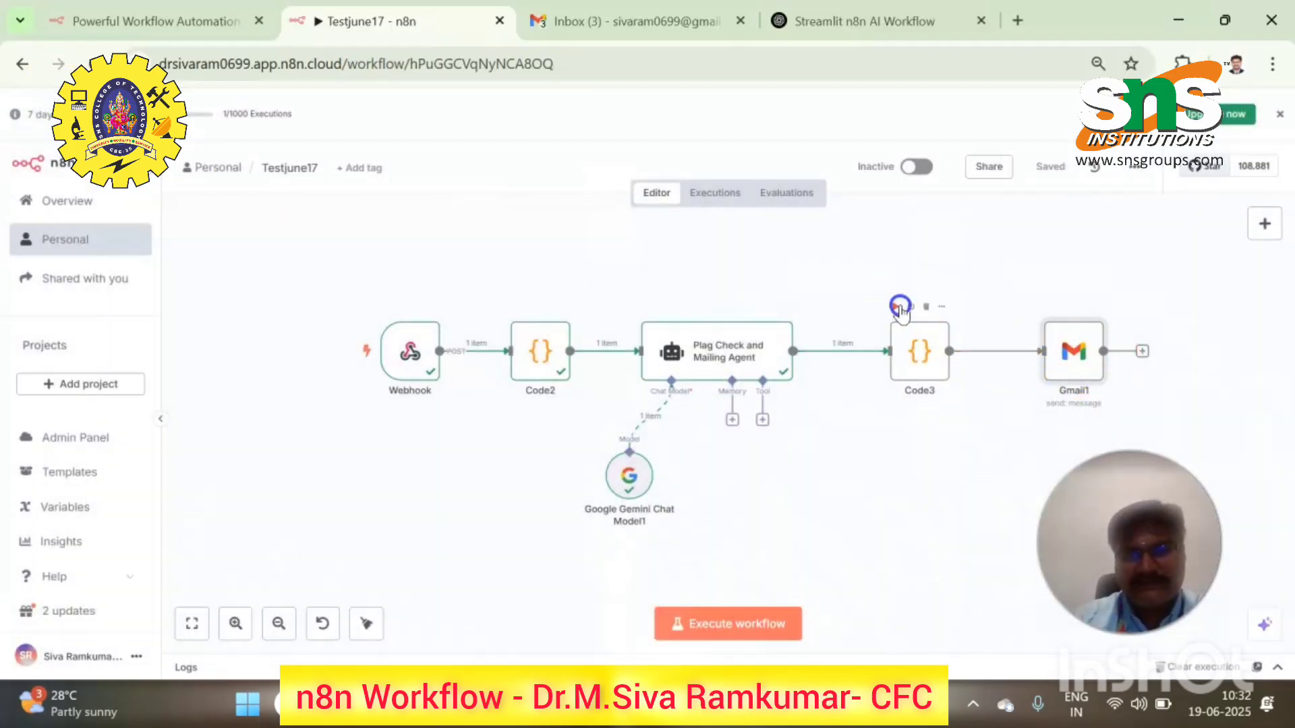
pyautogui.click(897, 306)
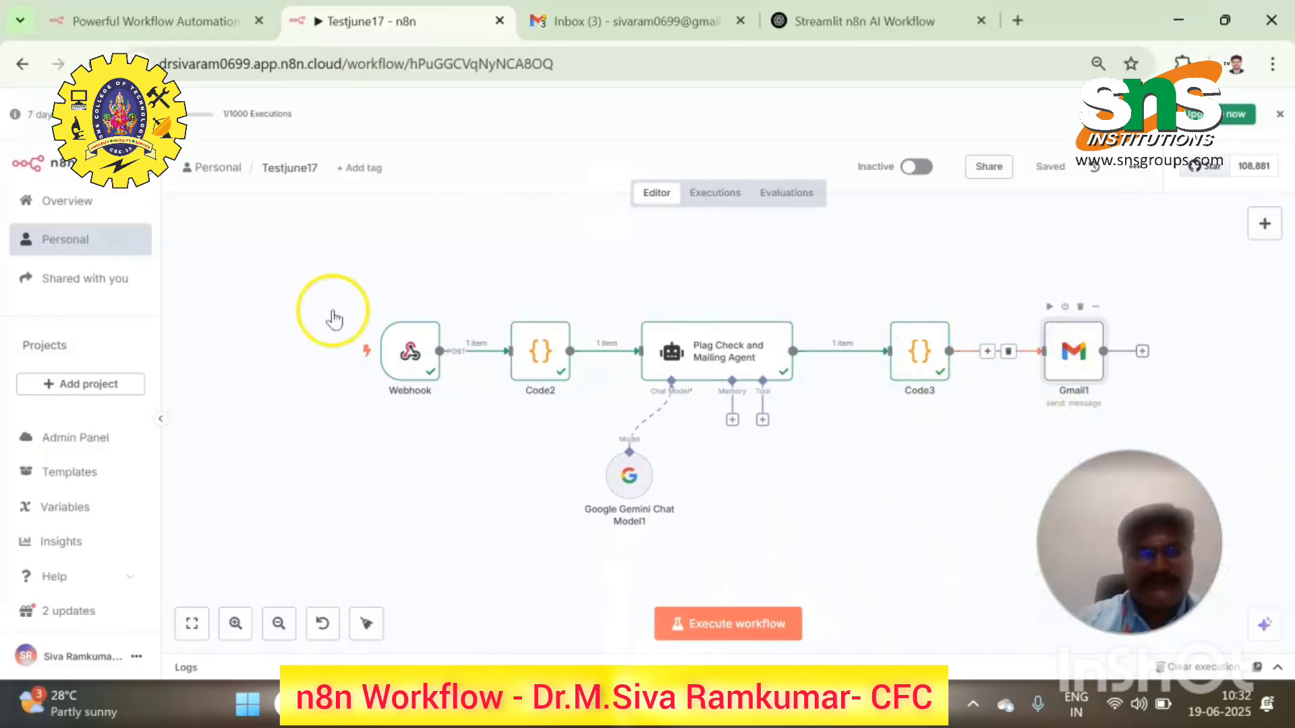
# - Replace Gmail1's {{ $json.domain }} subject with the recipient's e-mail address and send the test email
pyautogui.doubleClick(1074, 351)
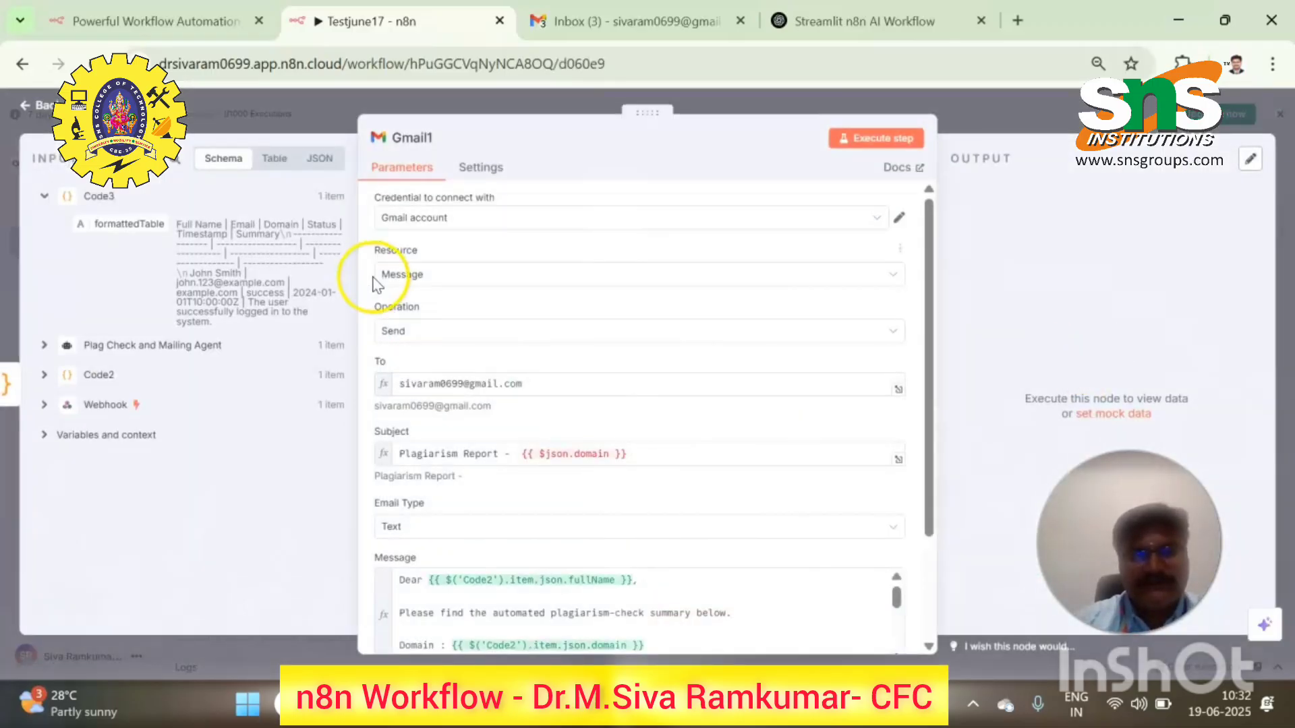
pyautogui.scroll(-2, 500, 539)
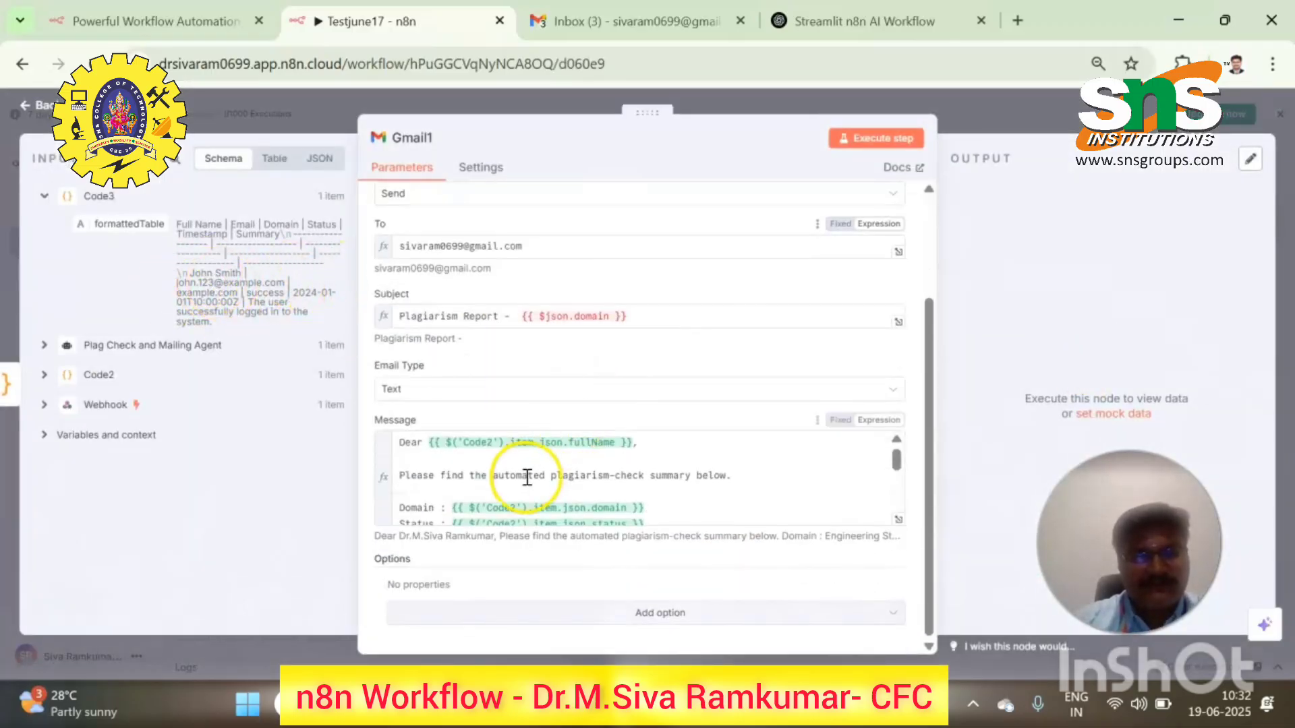
pyautogui.click(504, 481)
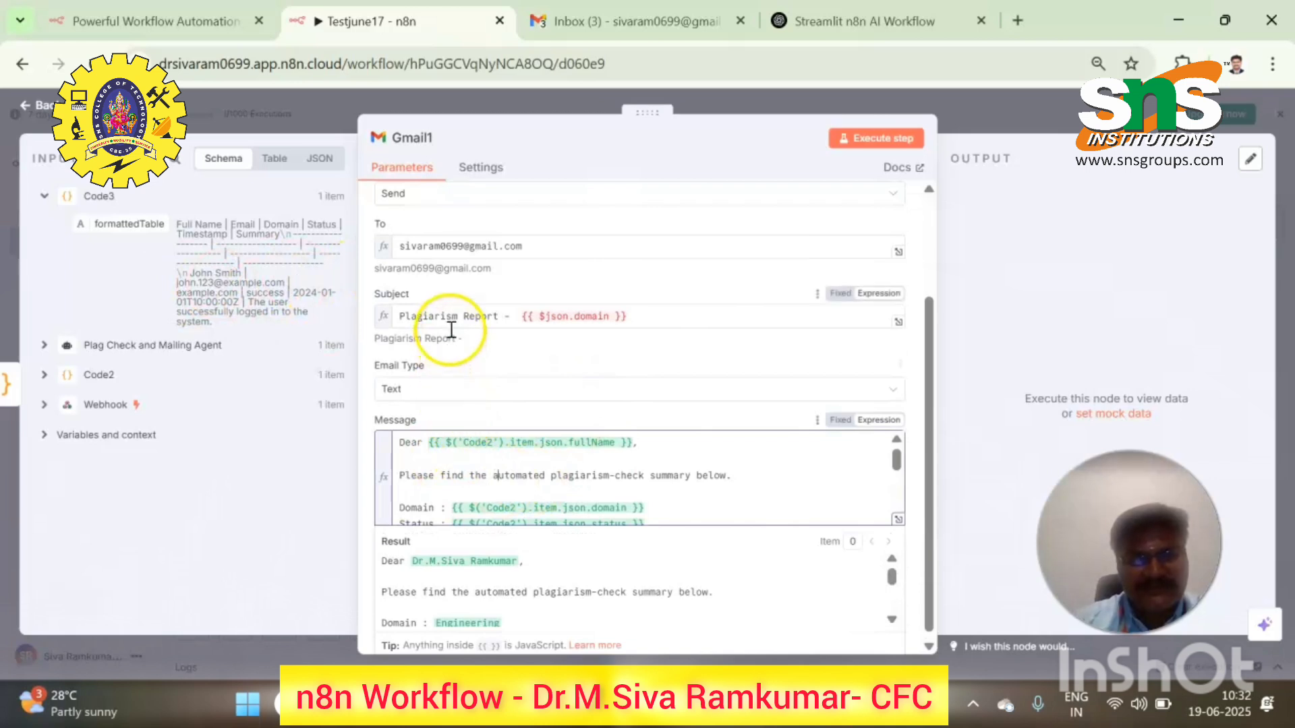
pyautogui.click(634, 317)
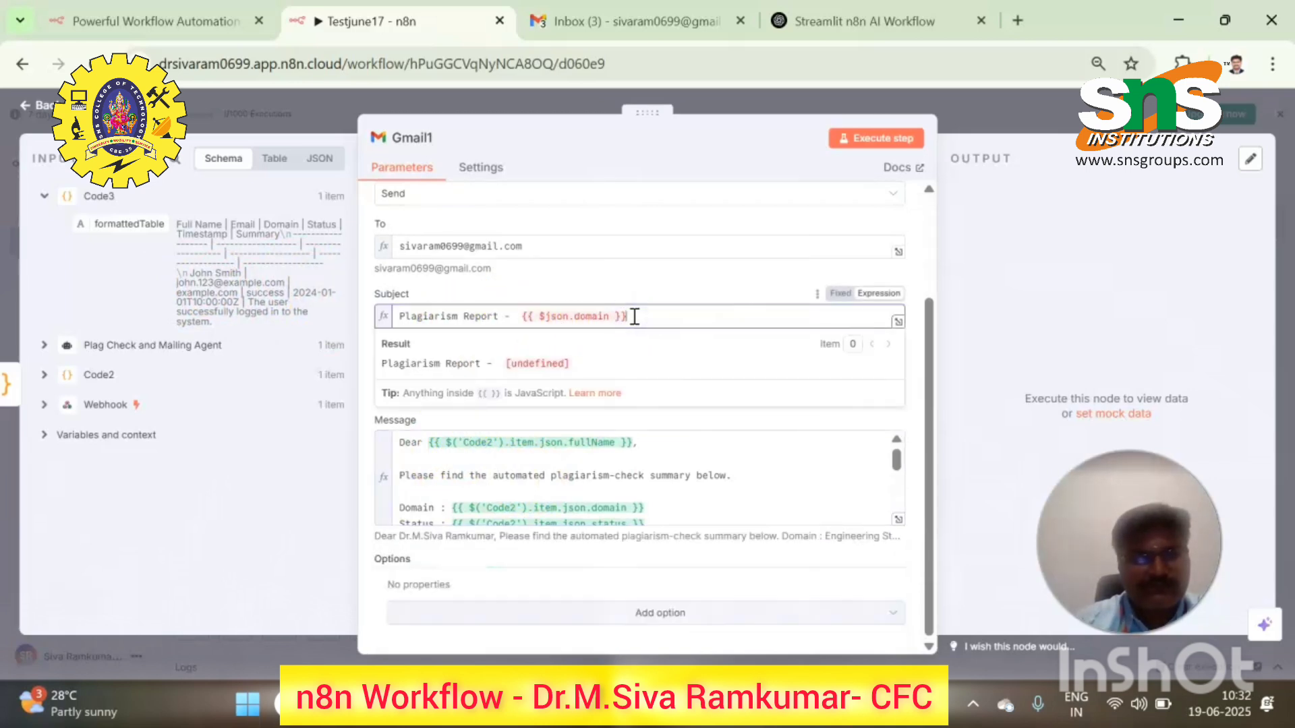
pyautogui.moveTo(634, 316); pyautogui.dragTo(515, 318)
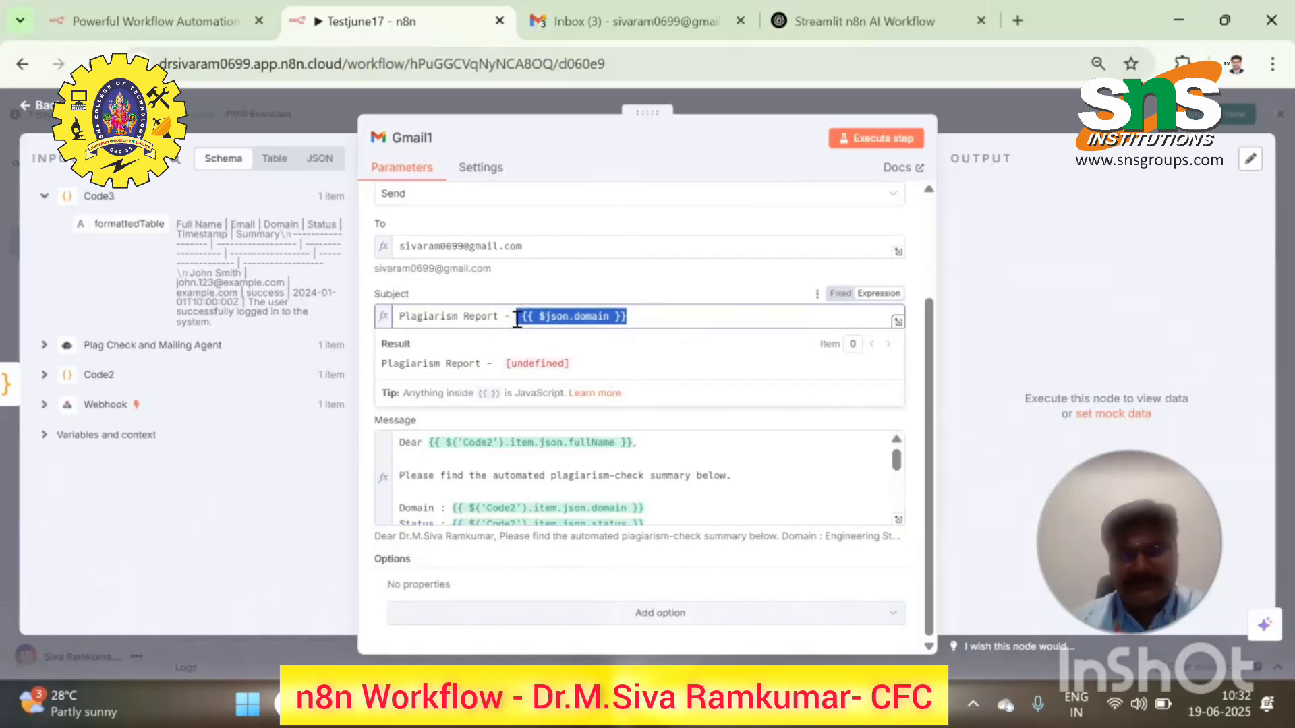
pyautogui.press('BackSpace')
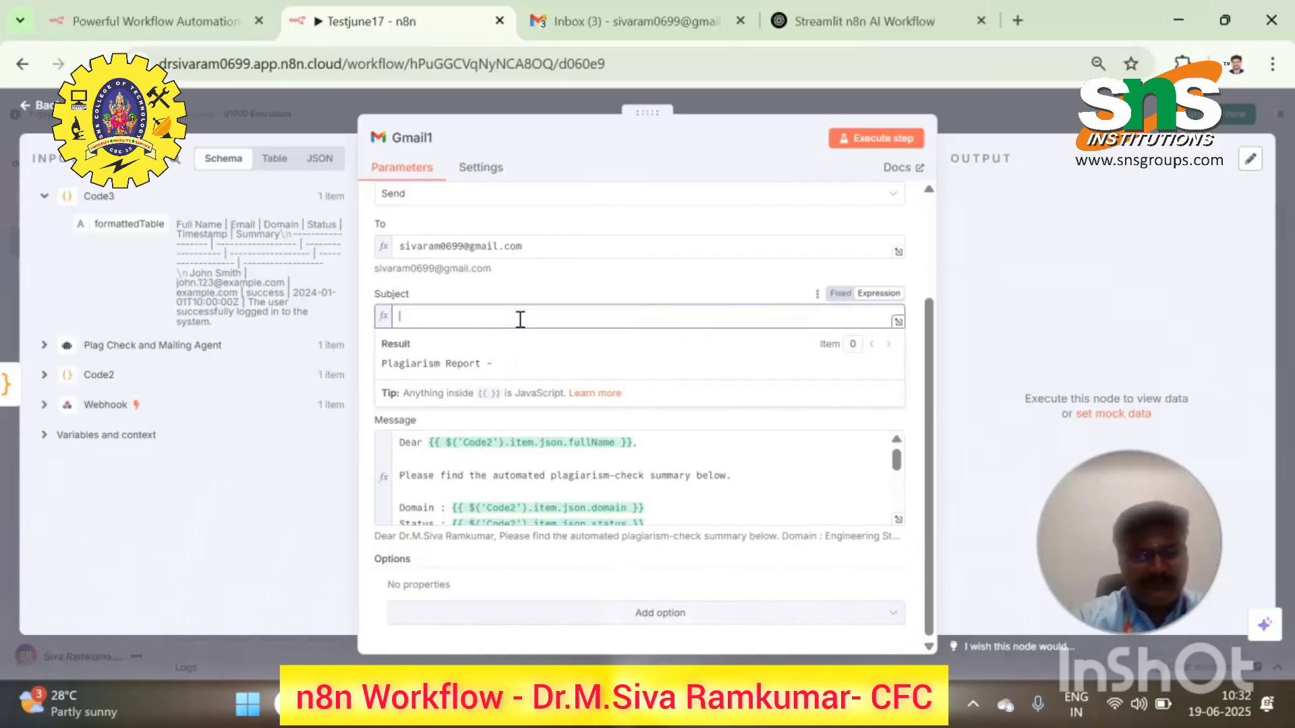
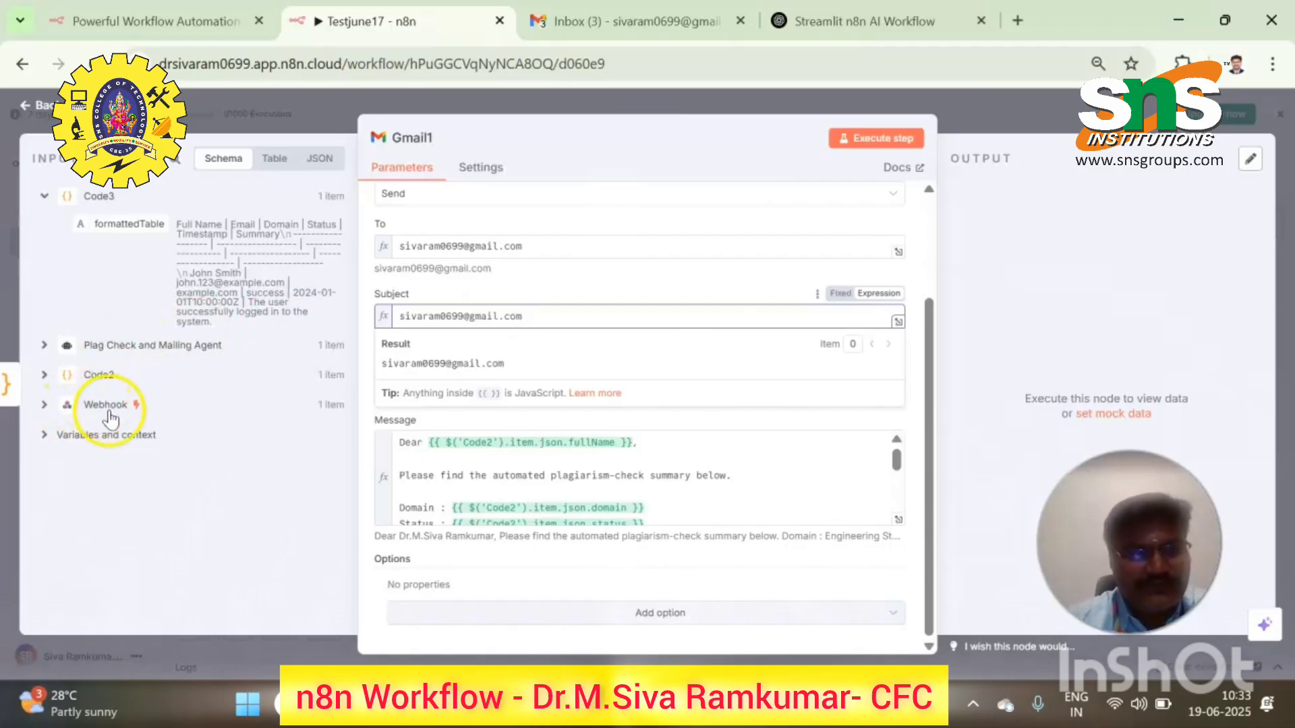
pyautogui.click(517, 320)
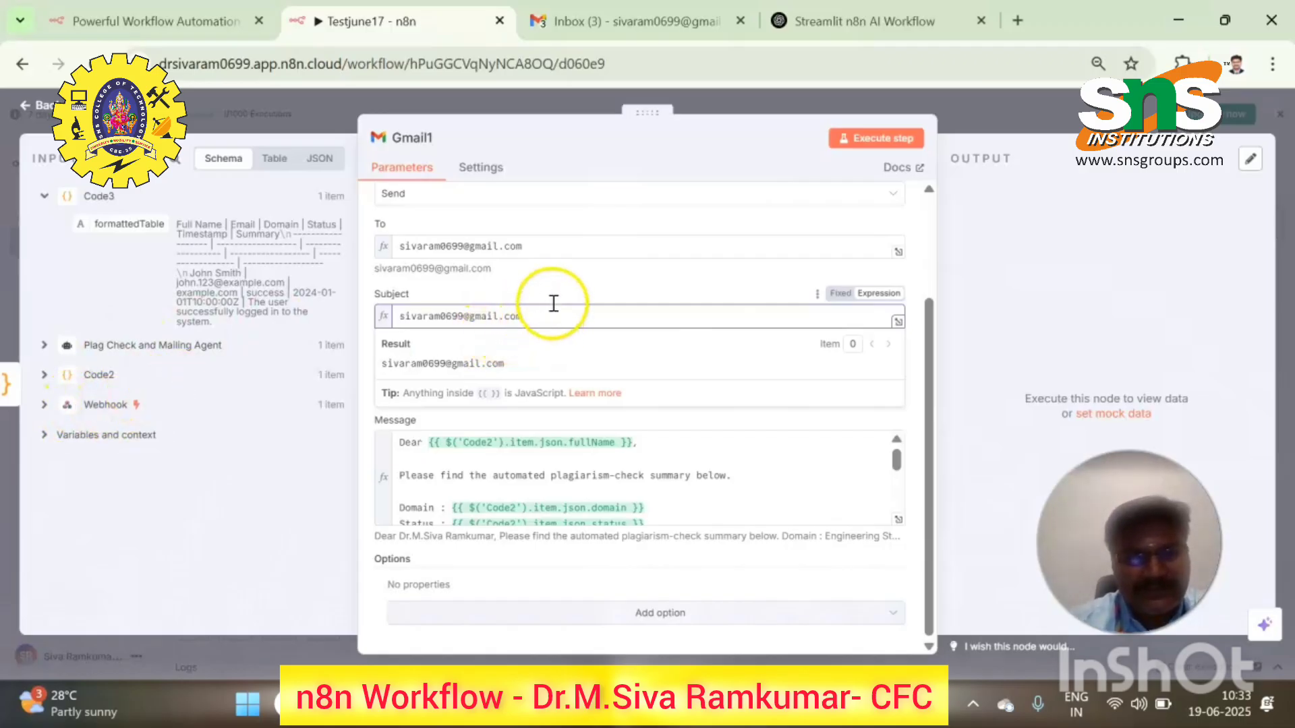
pyautogui.click(553, 282)
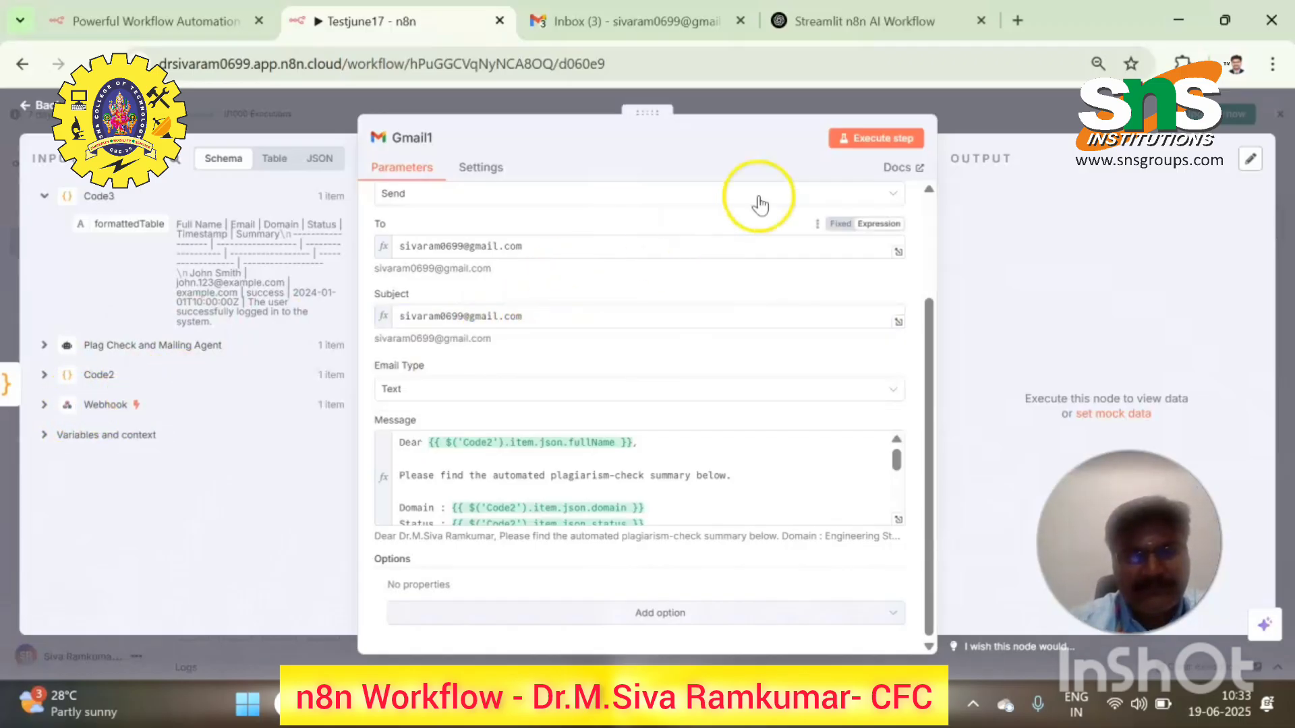
pyautogui.click(842, 139)
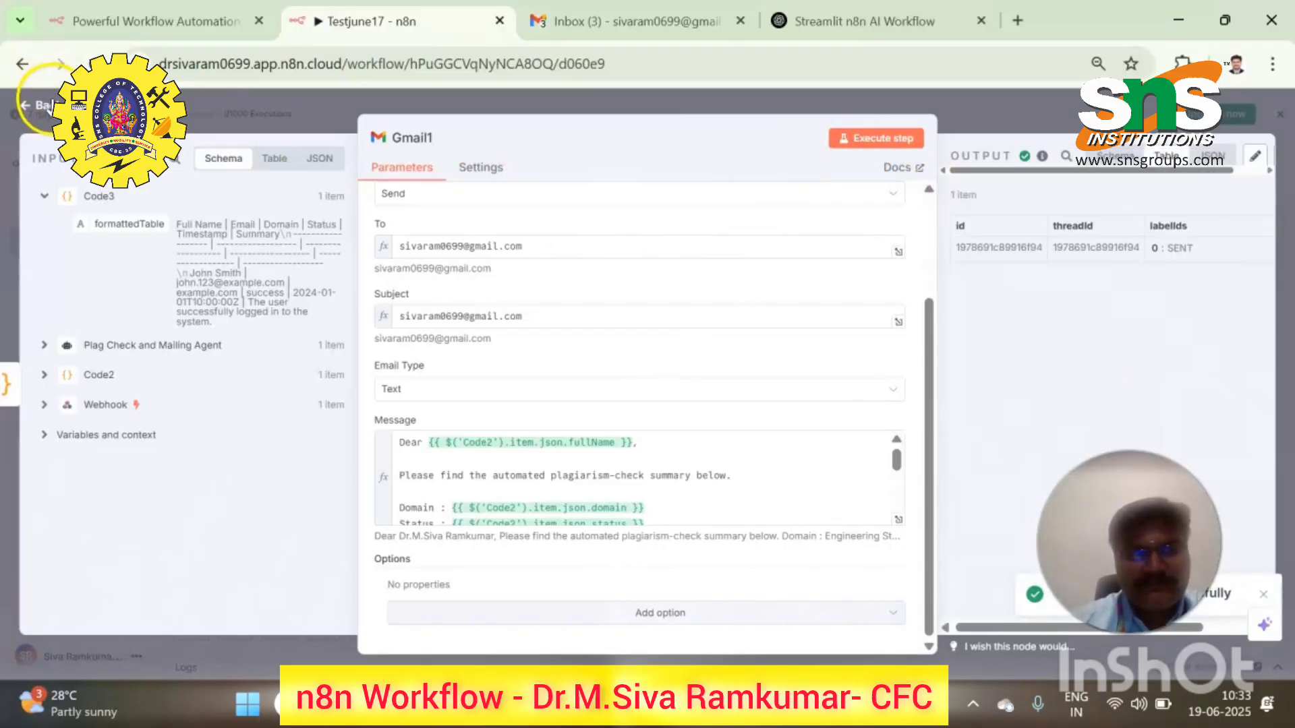
pyautogui.click(31, 106)
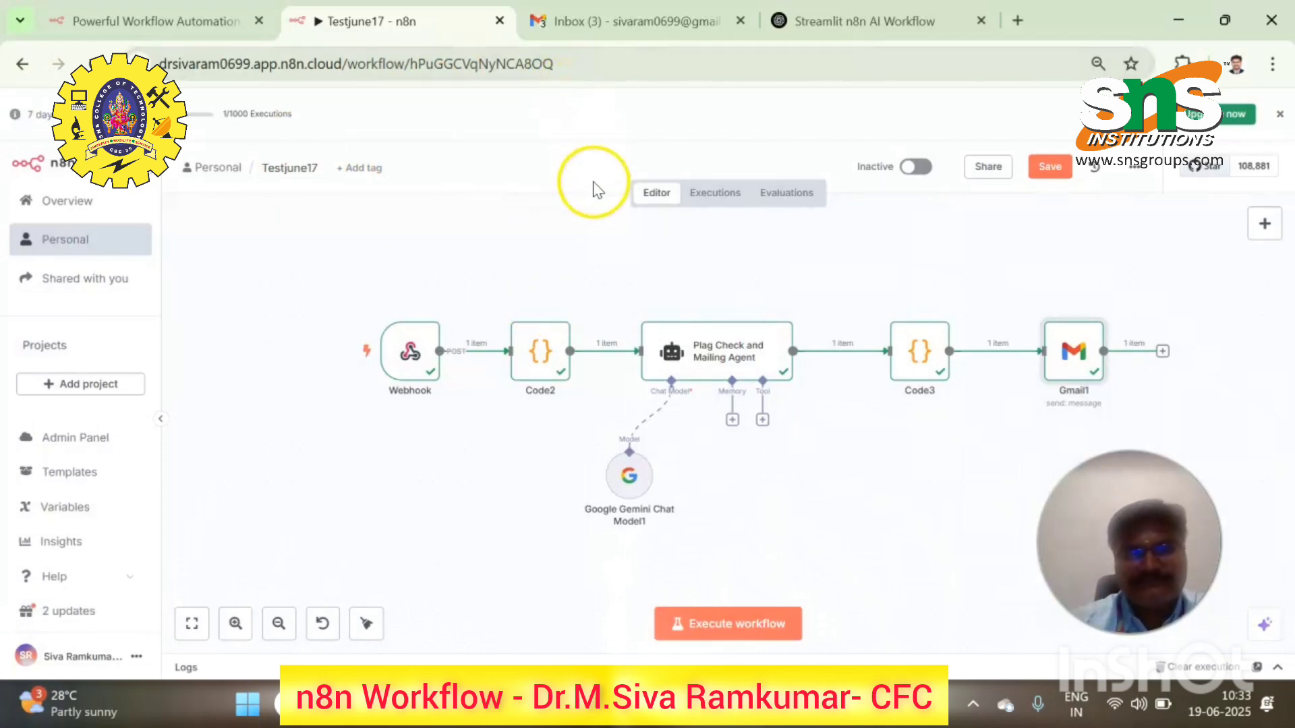
# - Reload the Gmail inbox and read the Engineering plagiarism summary down to the Plag Checking Team sign-off
pyautogui.click(617, 8)
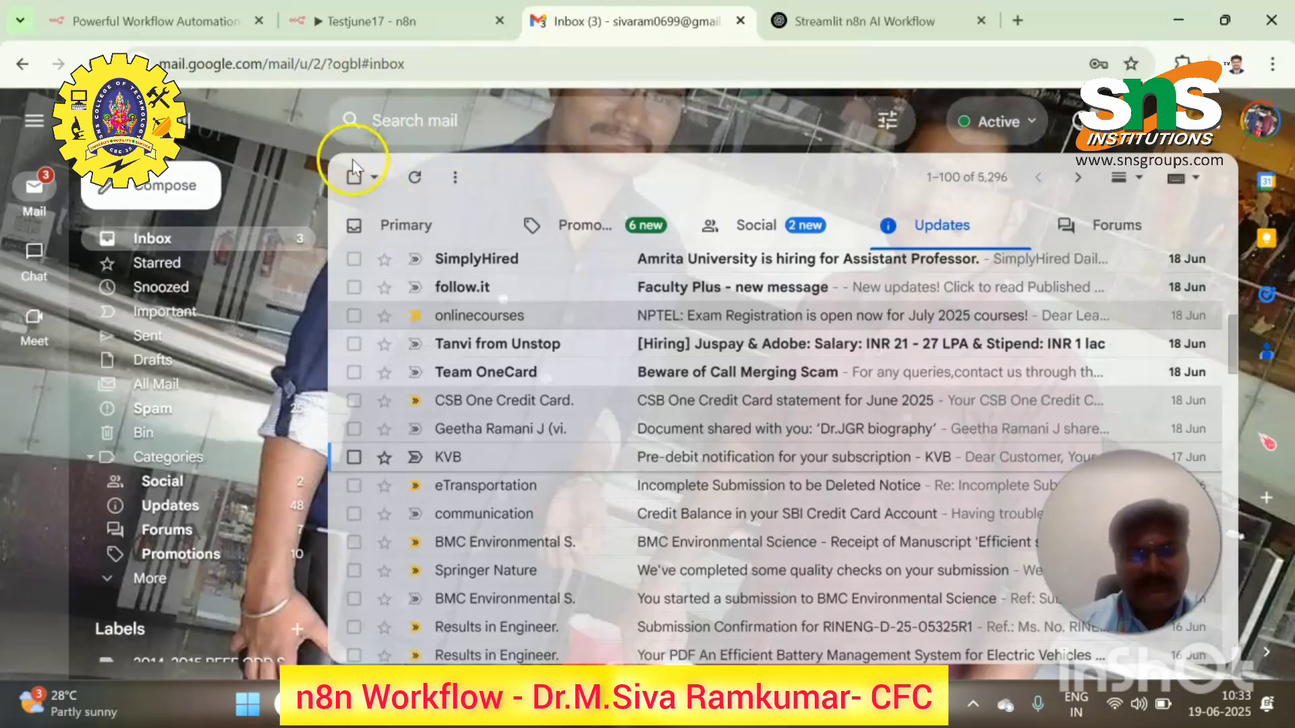
pyautogui.click(95, 59)
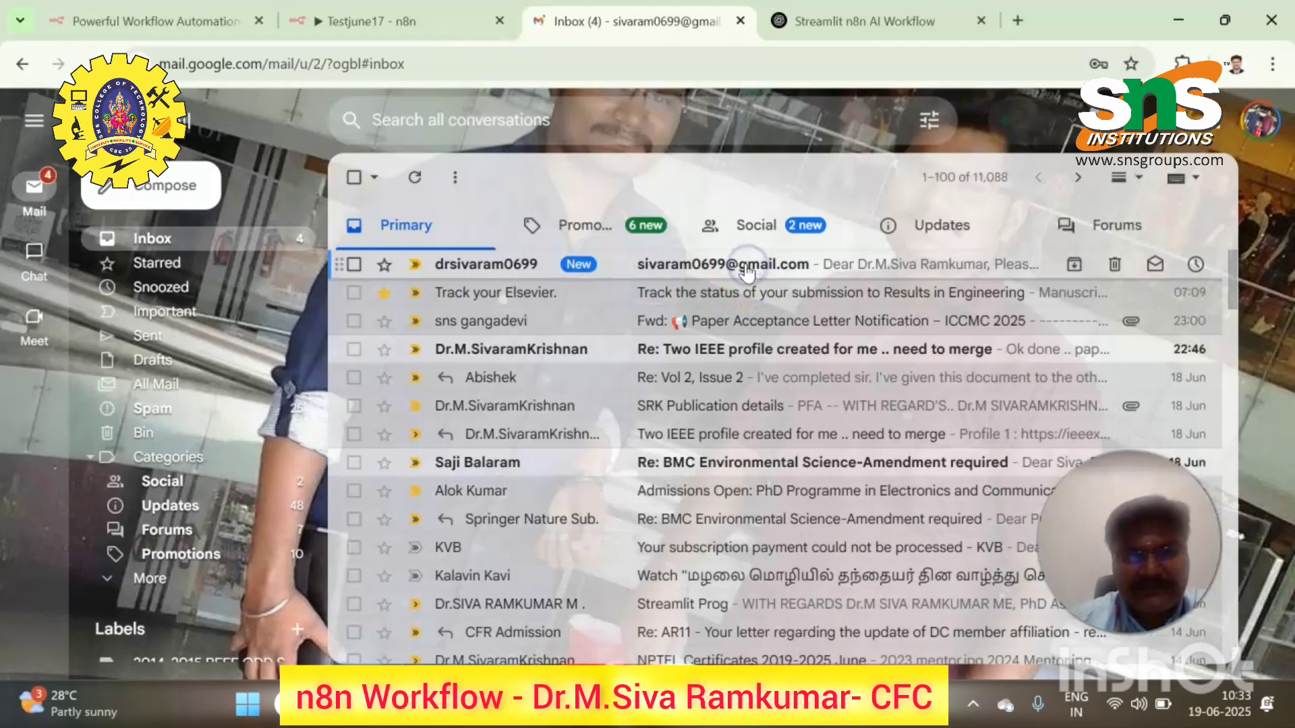
pyautogui.click(748, 272)
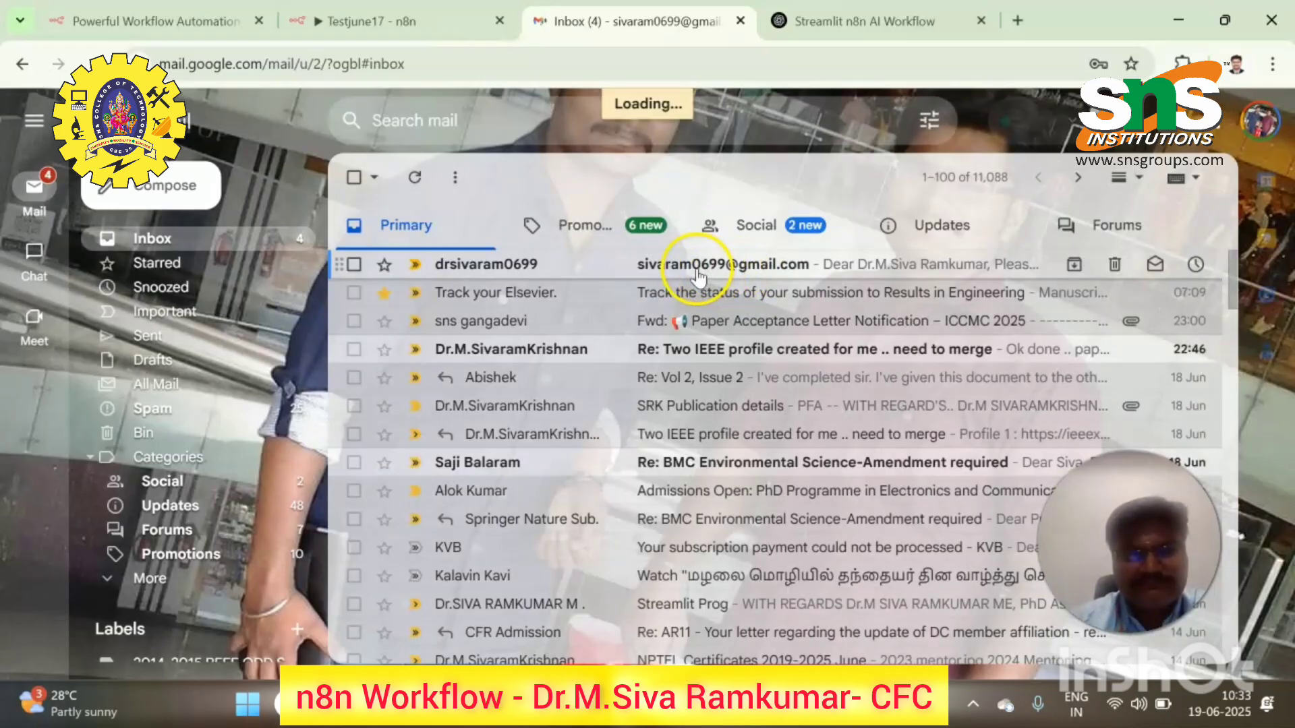
pyautogui.scroll(-1, 627, 351)
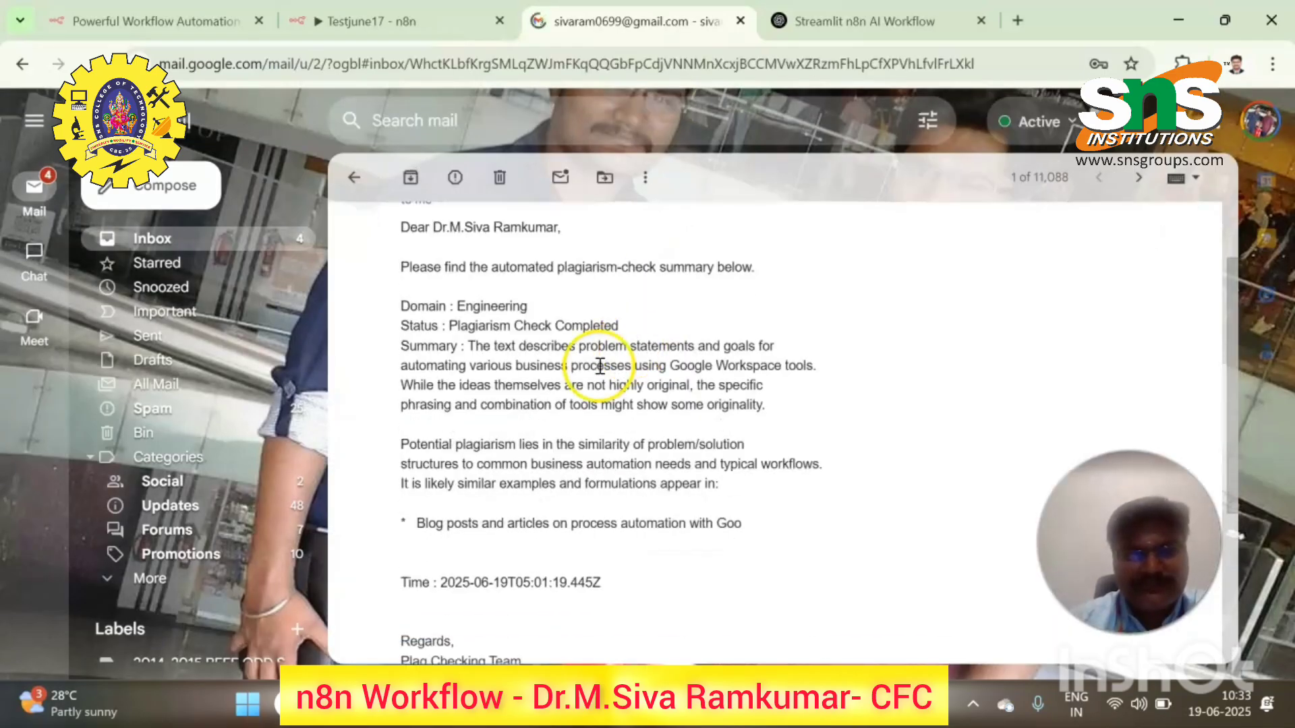
pyautogui.scroll(-3, 545, 317)
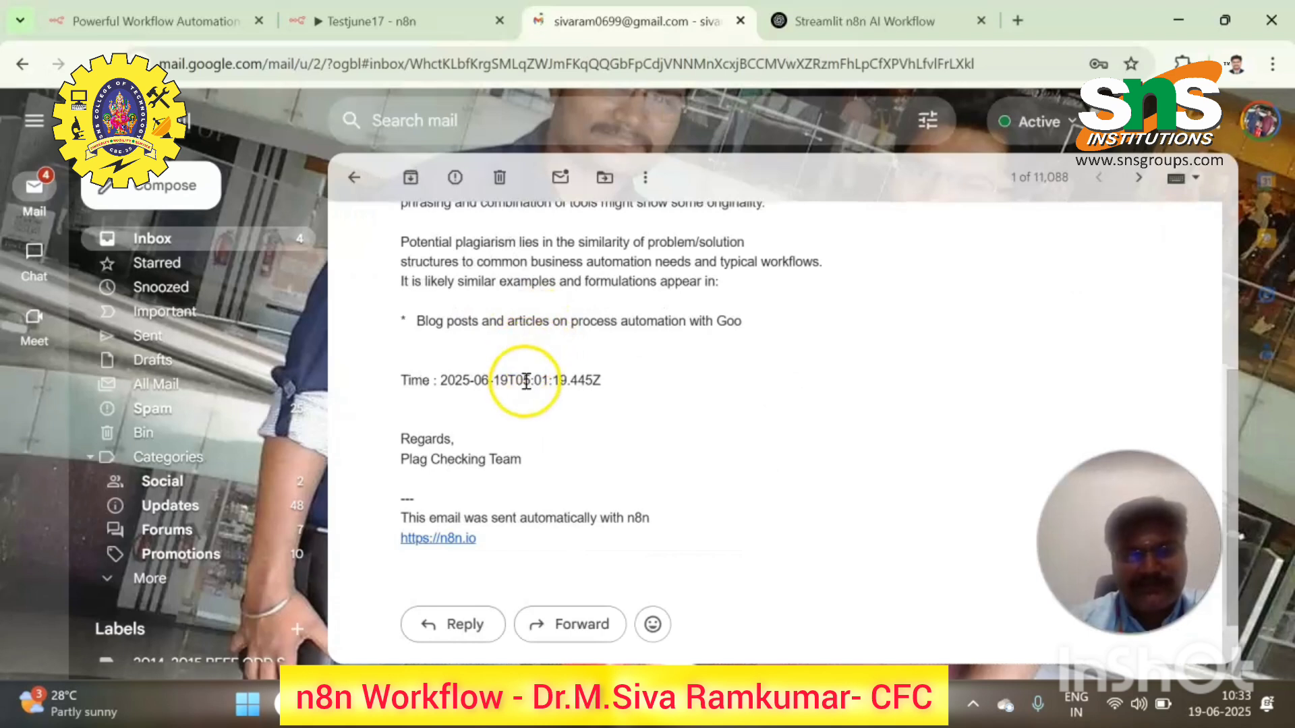
pyautogui.scroll(-1, 538, 393)
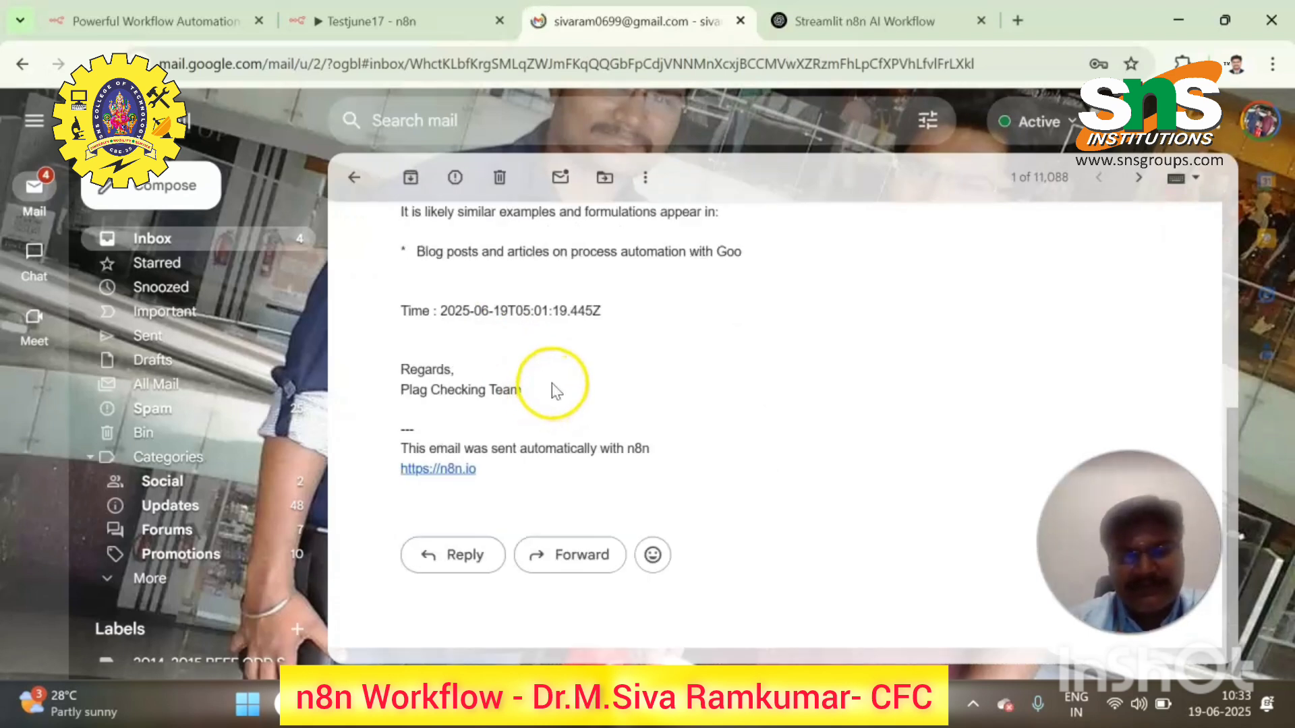